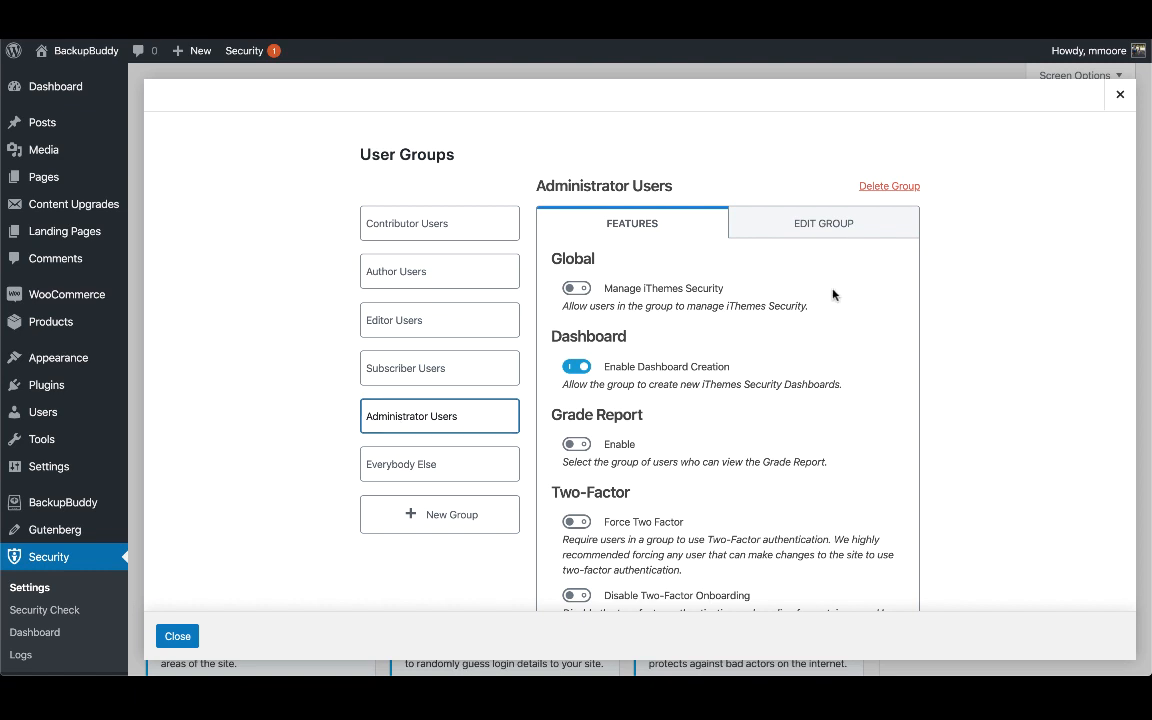
Step: Review which roles are assigned to the Administrator Users group
click(879, 221)
scroll(815, 351, down, 2)
scroll(815, 351, up, 1)
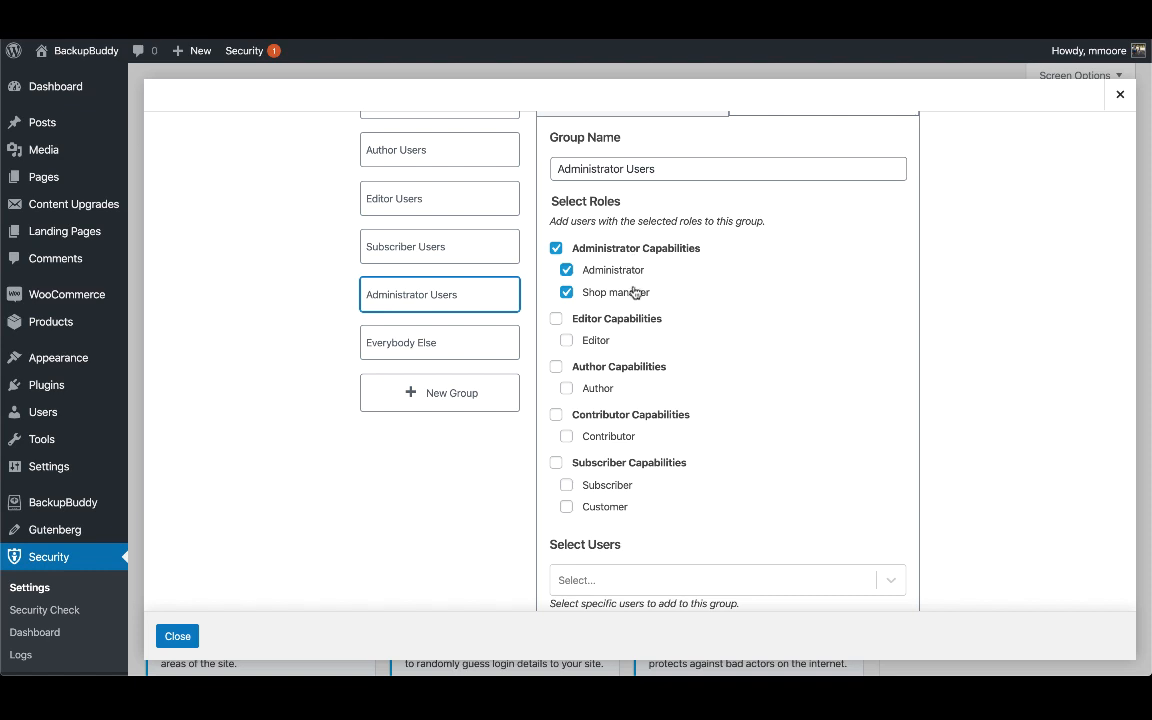
scroll(634, 292, up, 3)
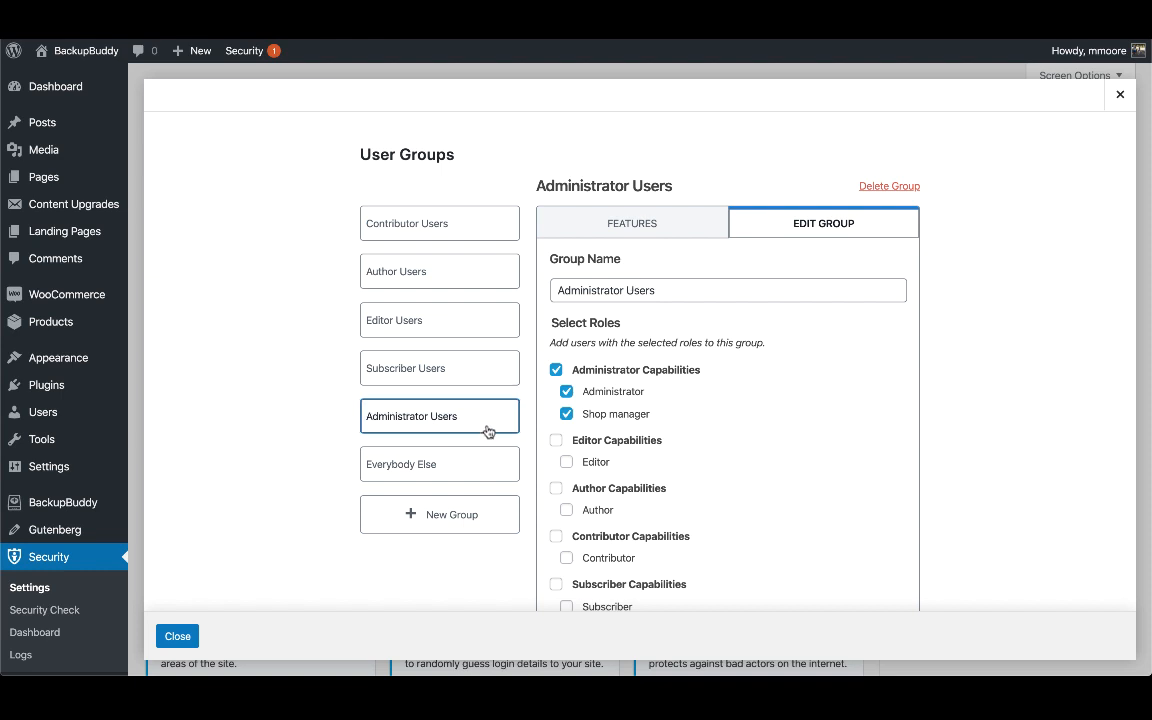
Step: Create a user group named Power Users that includes the Administrator, Editor and Author Capabilities roles
click(456, 514)
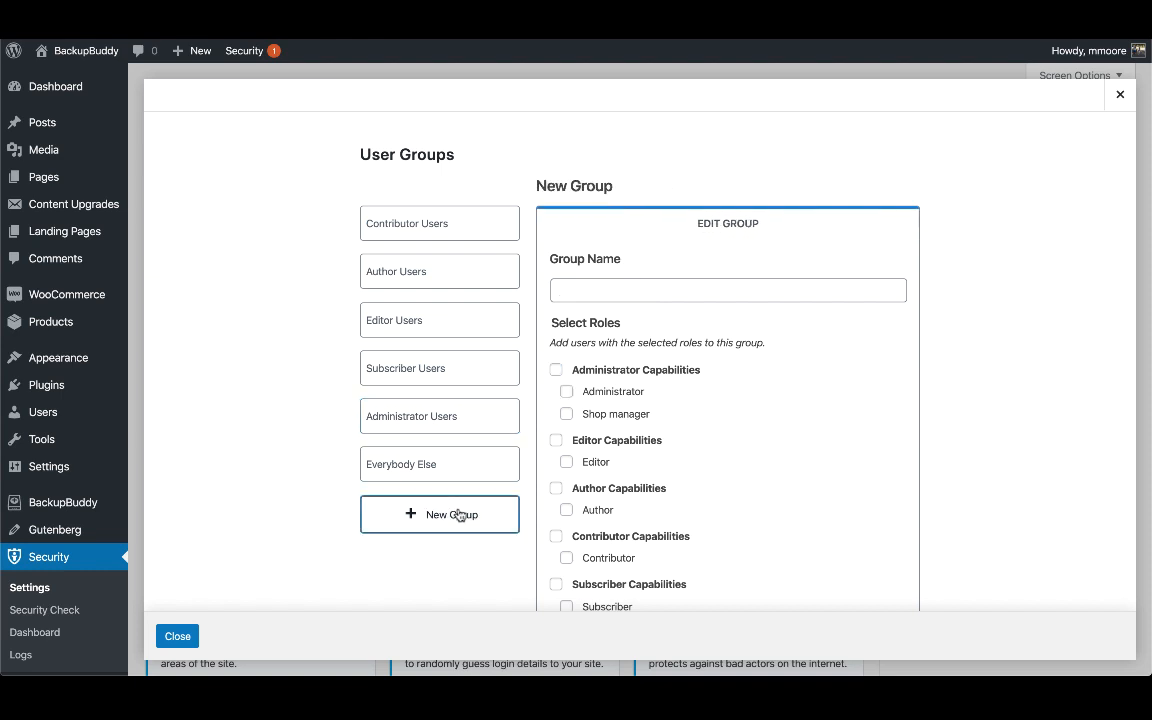
click(643, 297)
text(Power Users)
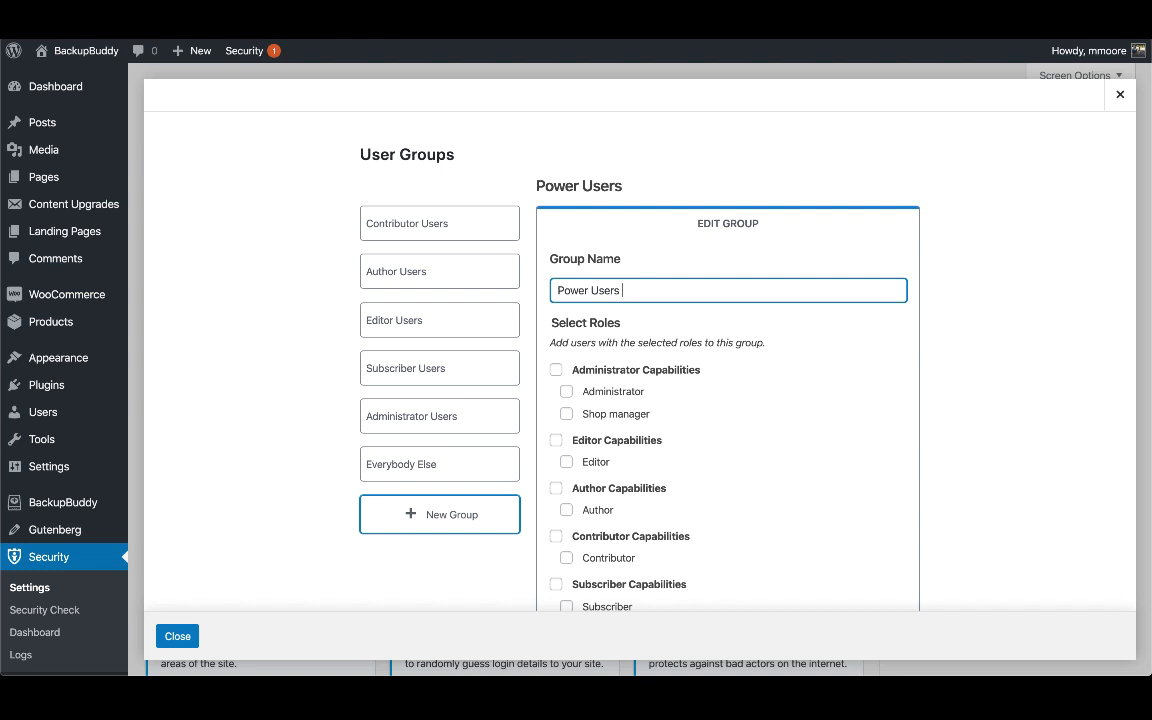
click(556, 370)
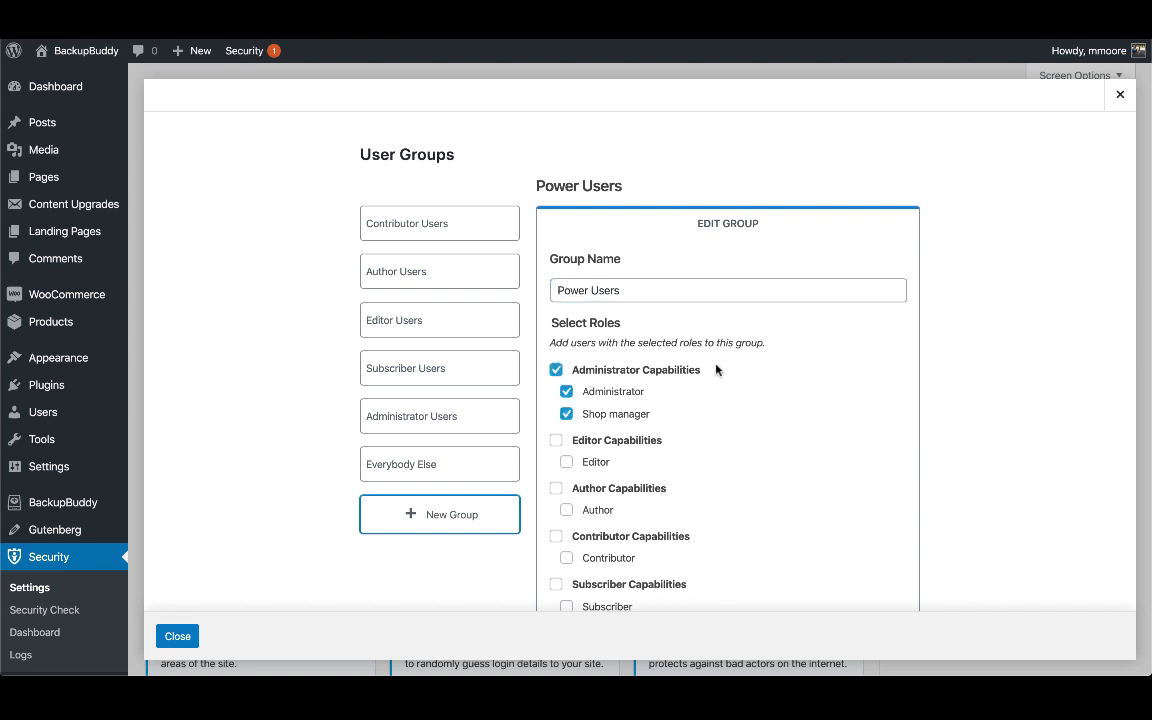
click(556, 440)
click(556, 488)
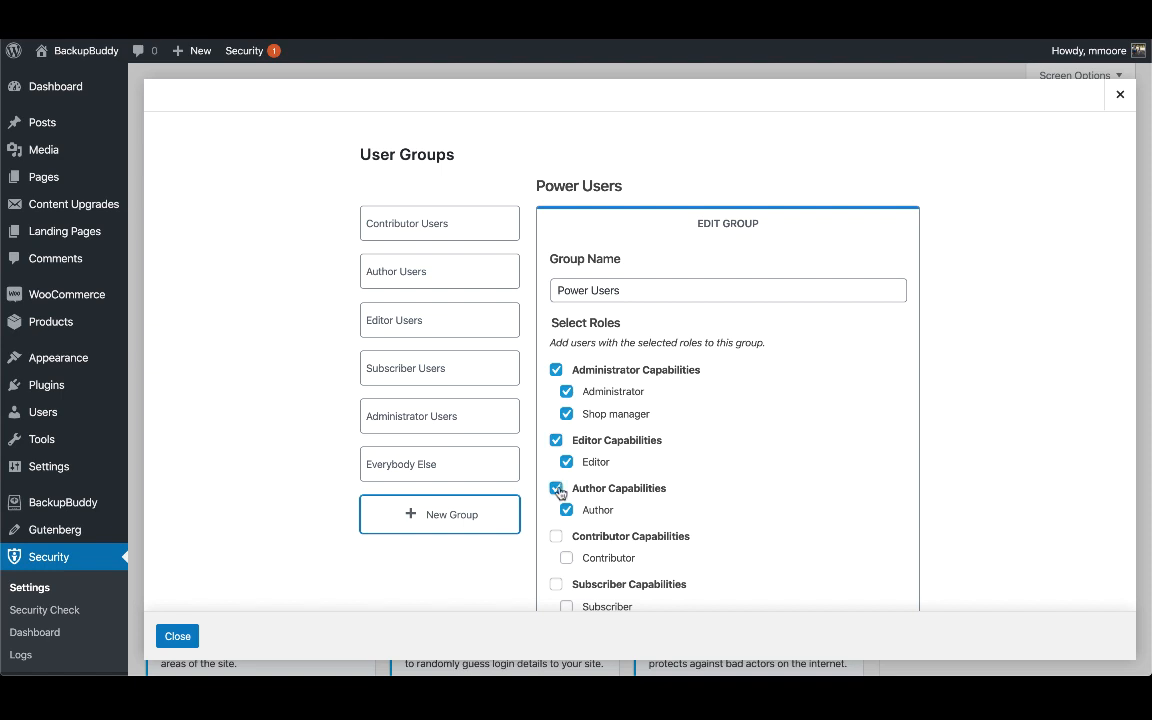
scroll(558, 492, down, 5)
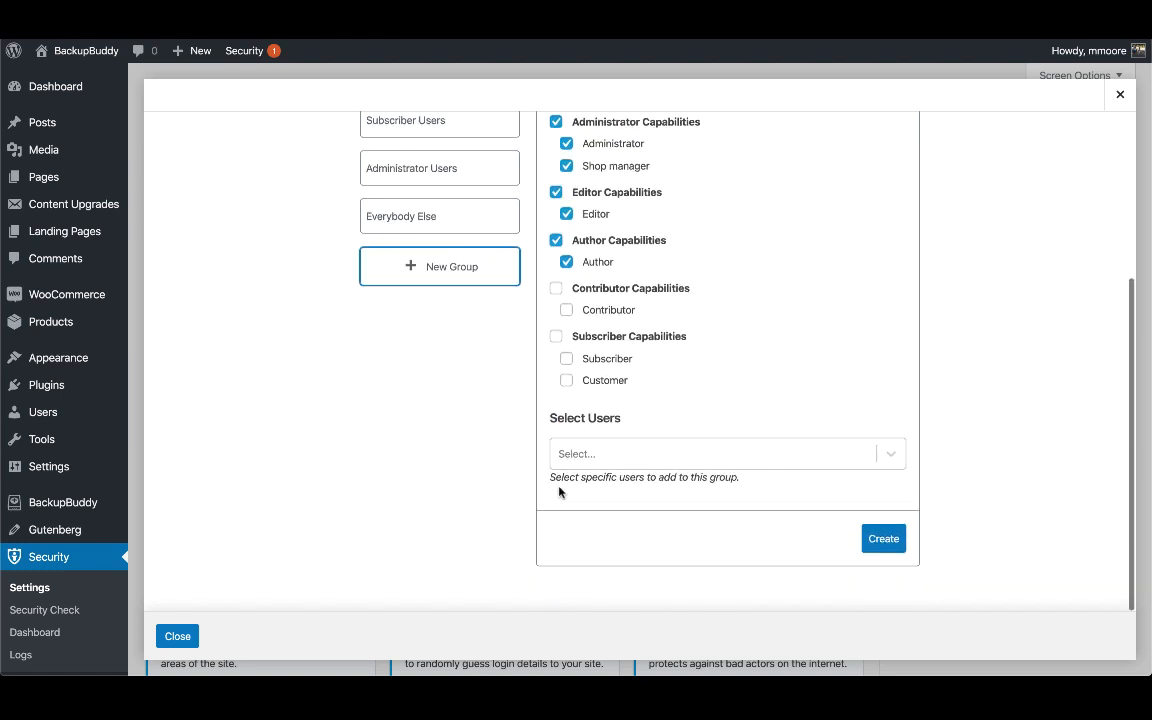
click(880, 544)
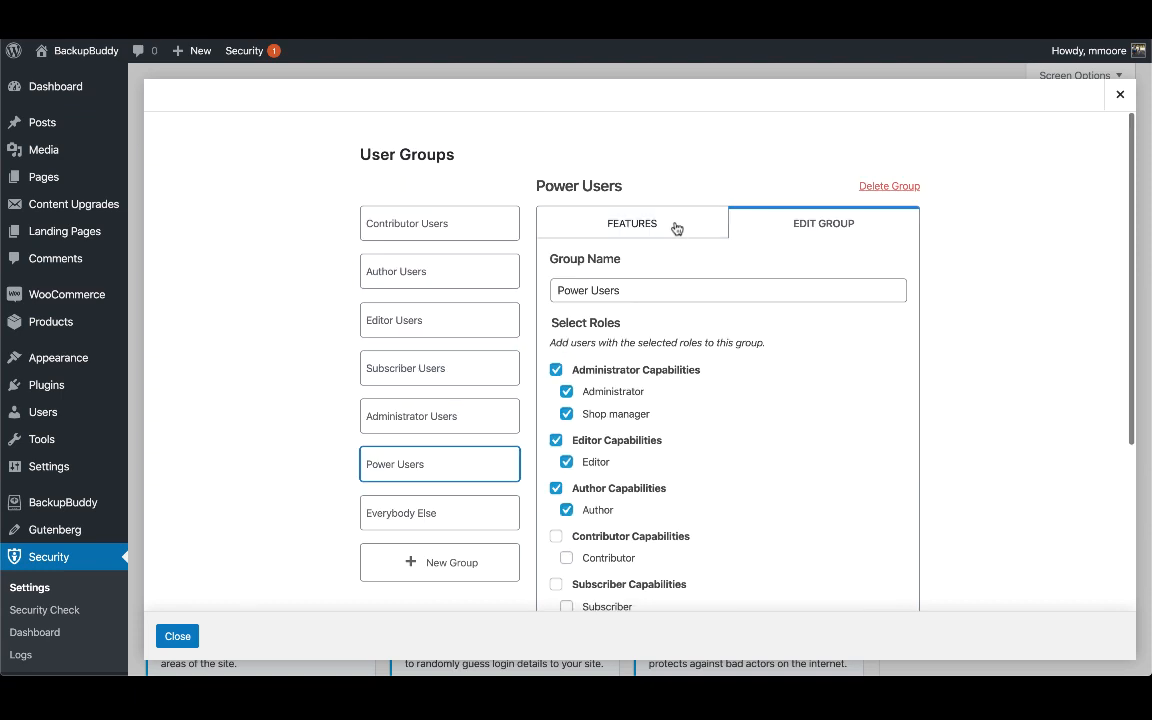
Step: Enable Manage iThemes Security, Dashboard Creation and the Grade Report for the Power Users group
click(676, 229)
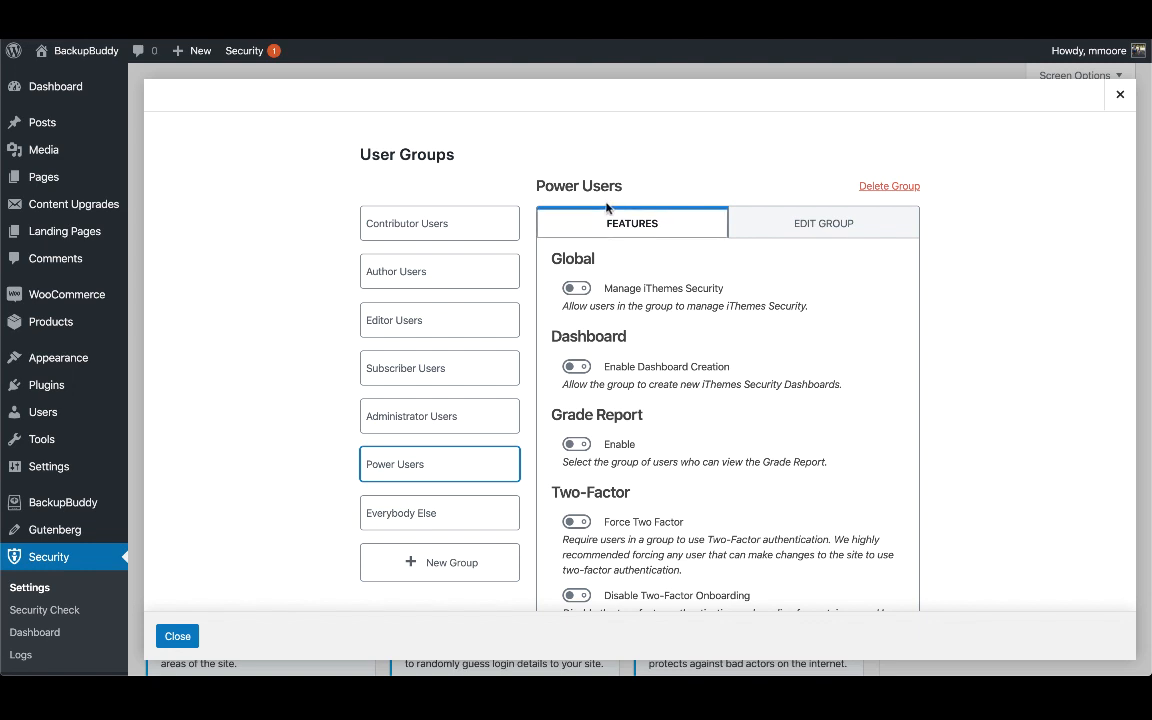
click(579, 288)
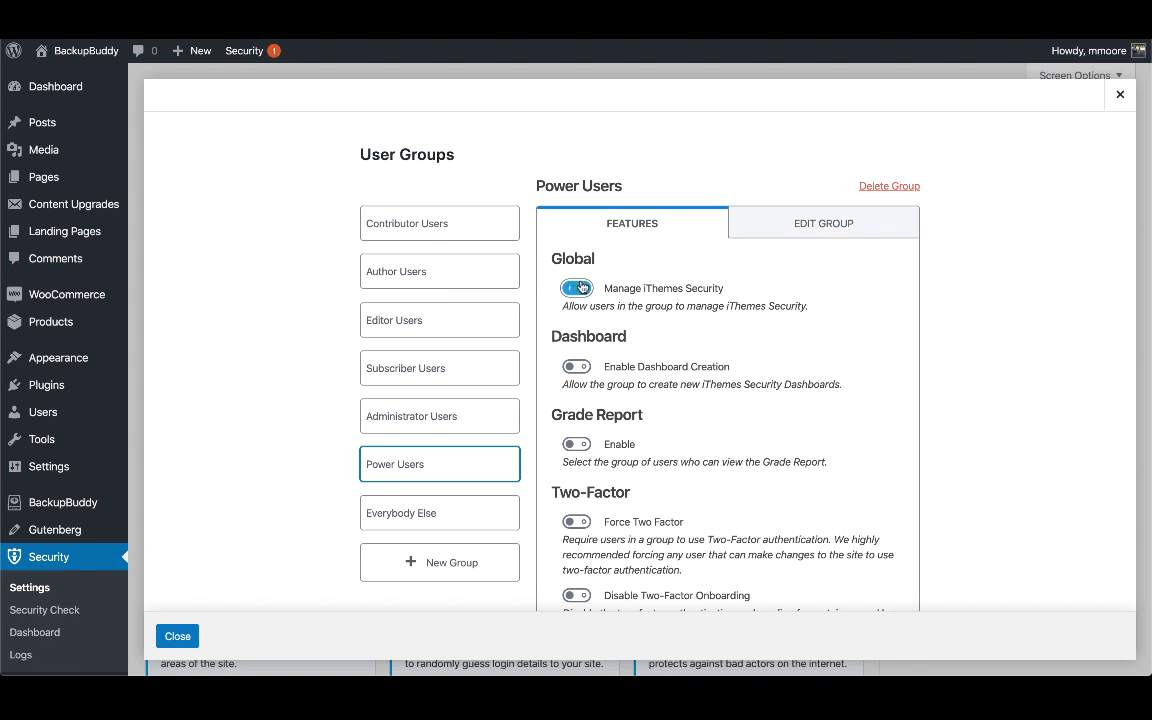
click(577, 366)
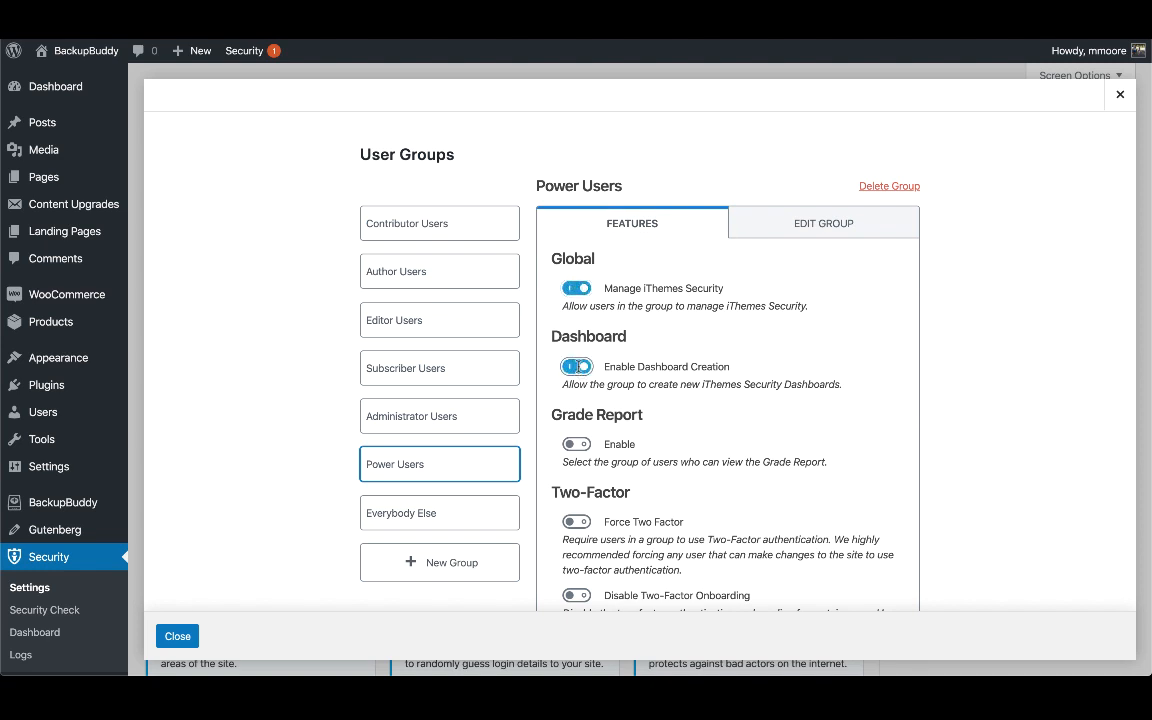
click(576, 443)
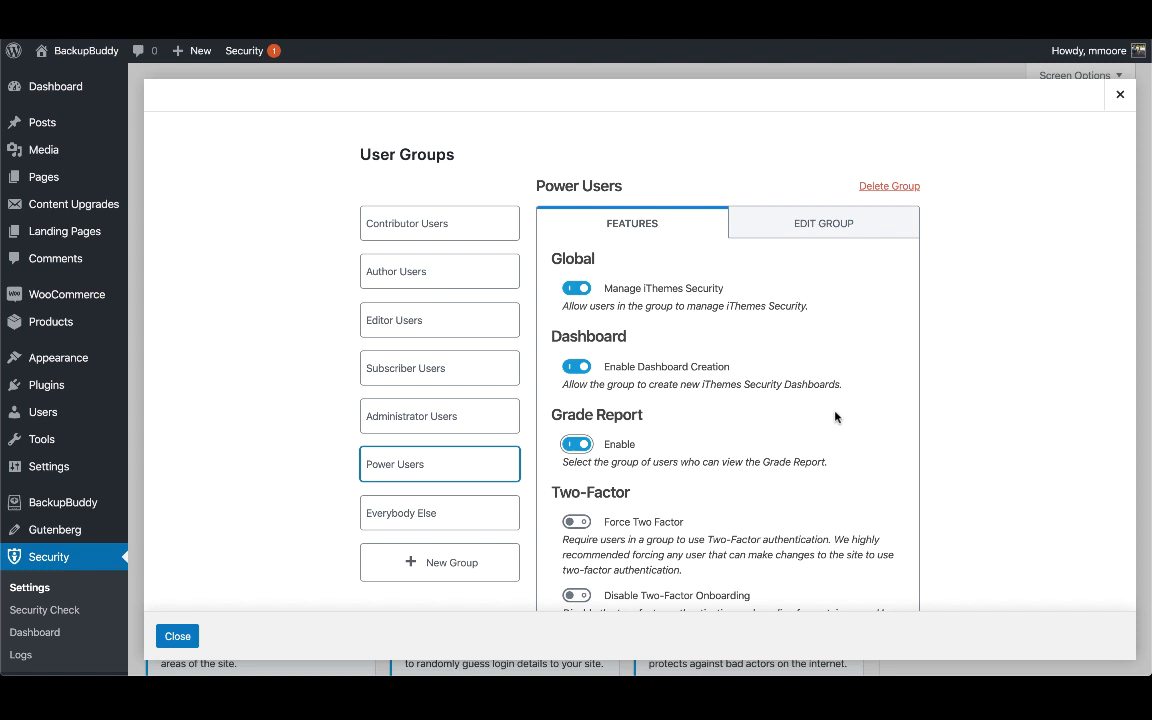
Step: Enable Force Two Factor and Activity Monitoring for Power Users, then save the group's features and close the user group settings
scroll(835, 417, down, 2)
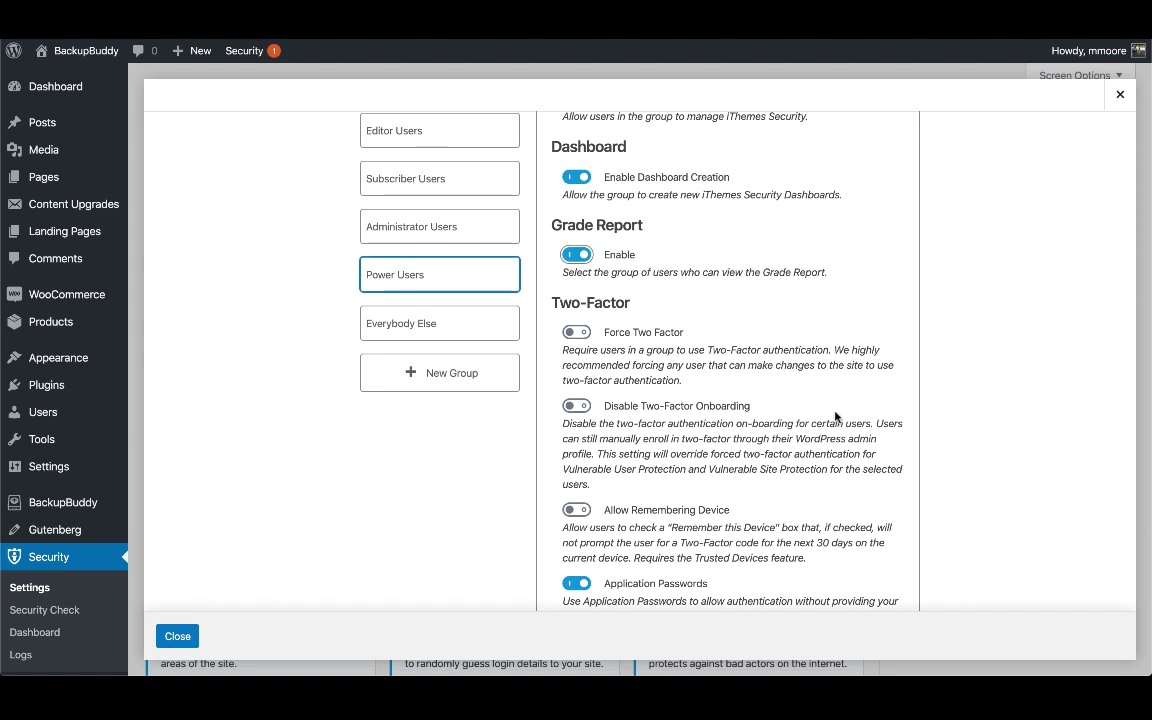
click(579, 334)
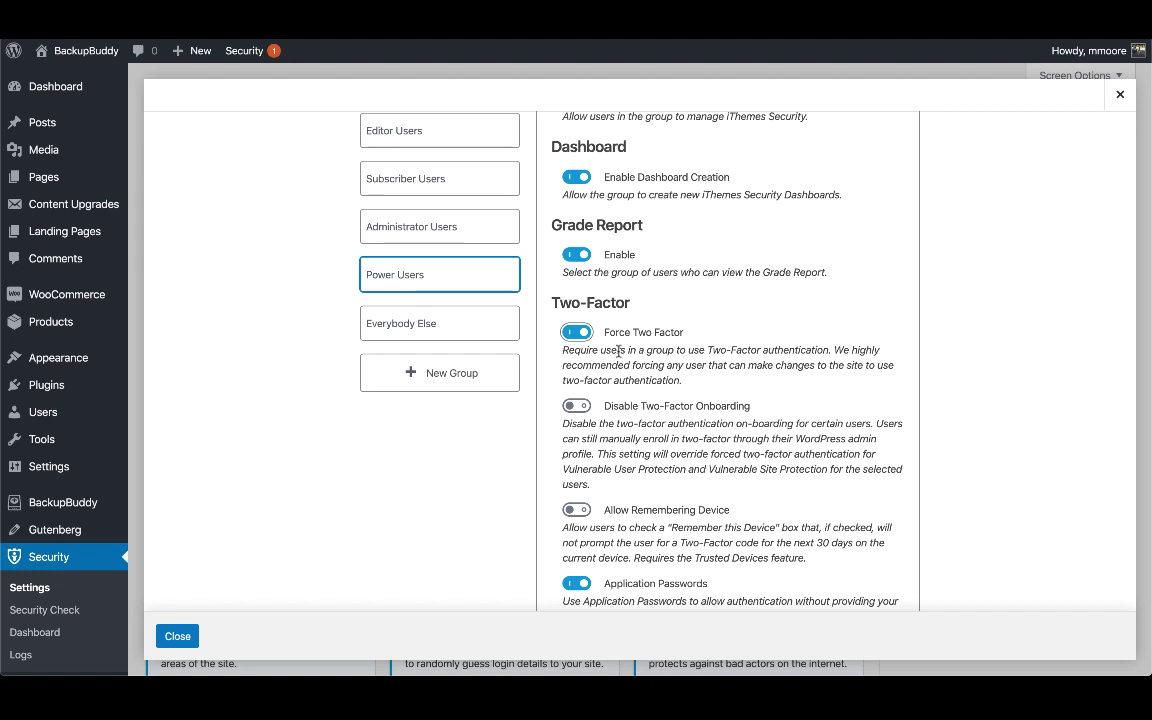
scroll(619, 351, down, 4)
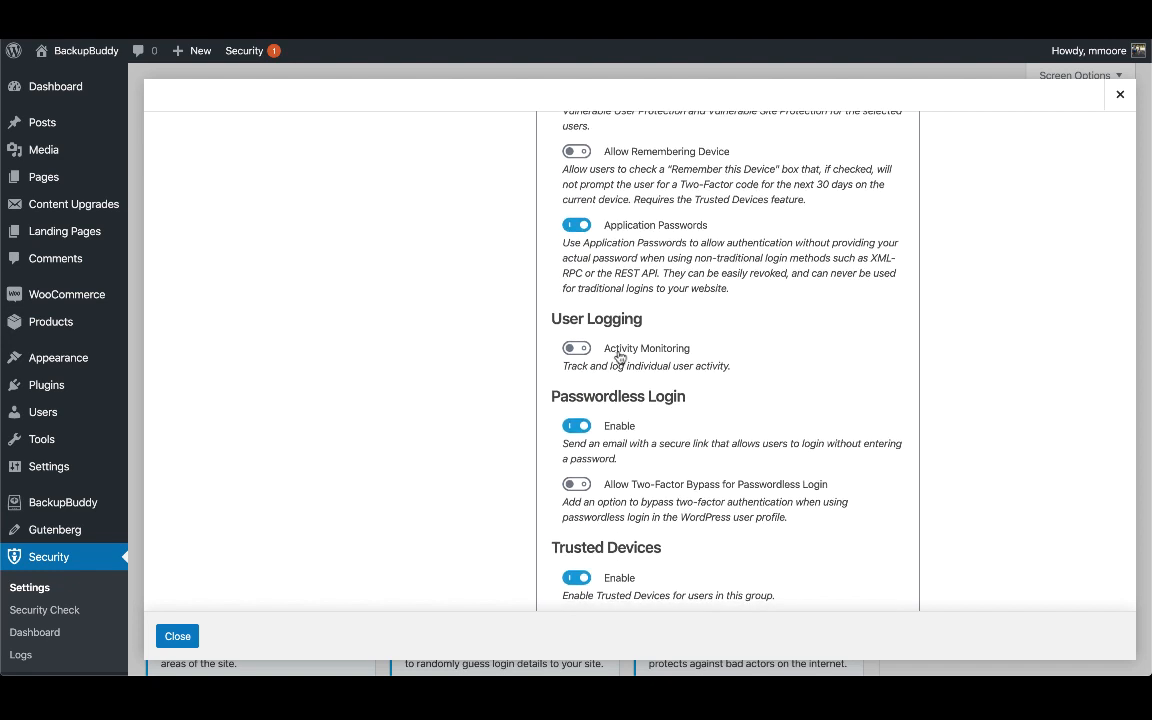
click(584, 351)
scroll(733, 340, down, 3)
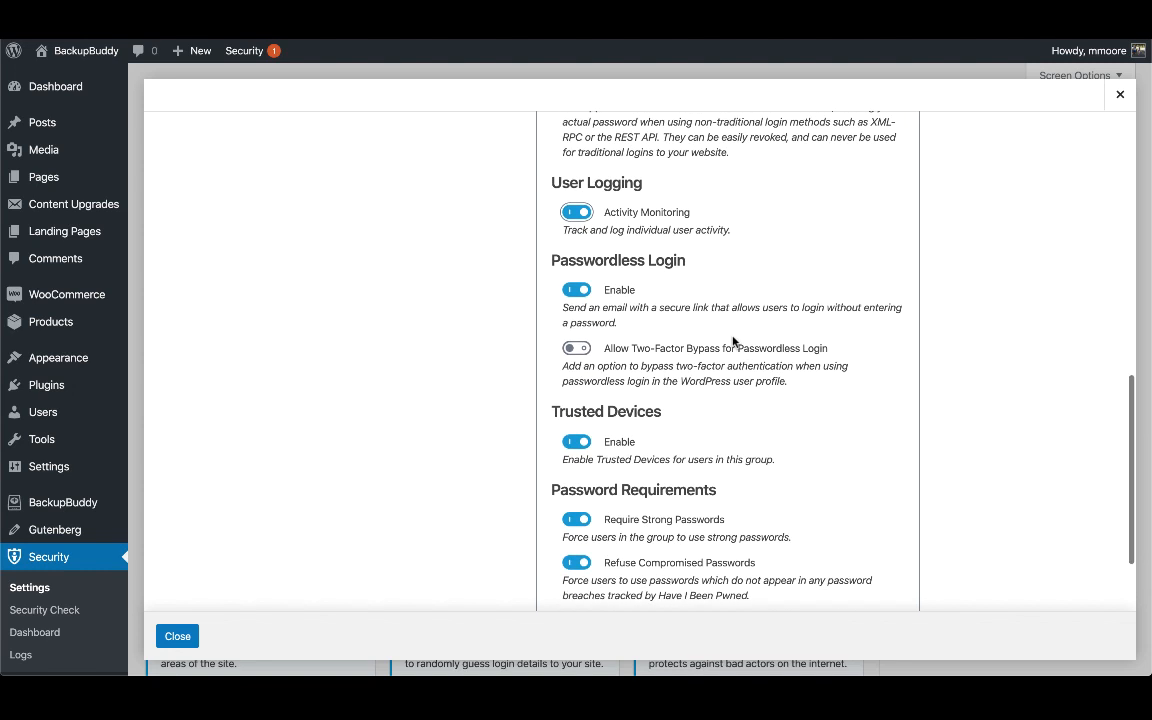
scroll(697, 290, down, 3)
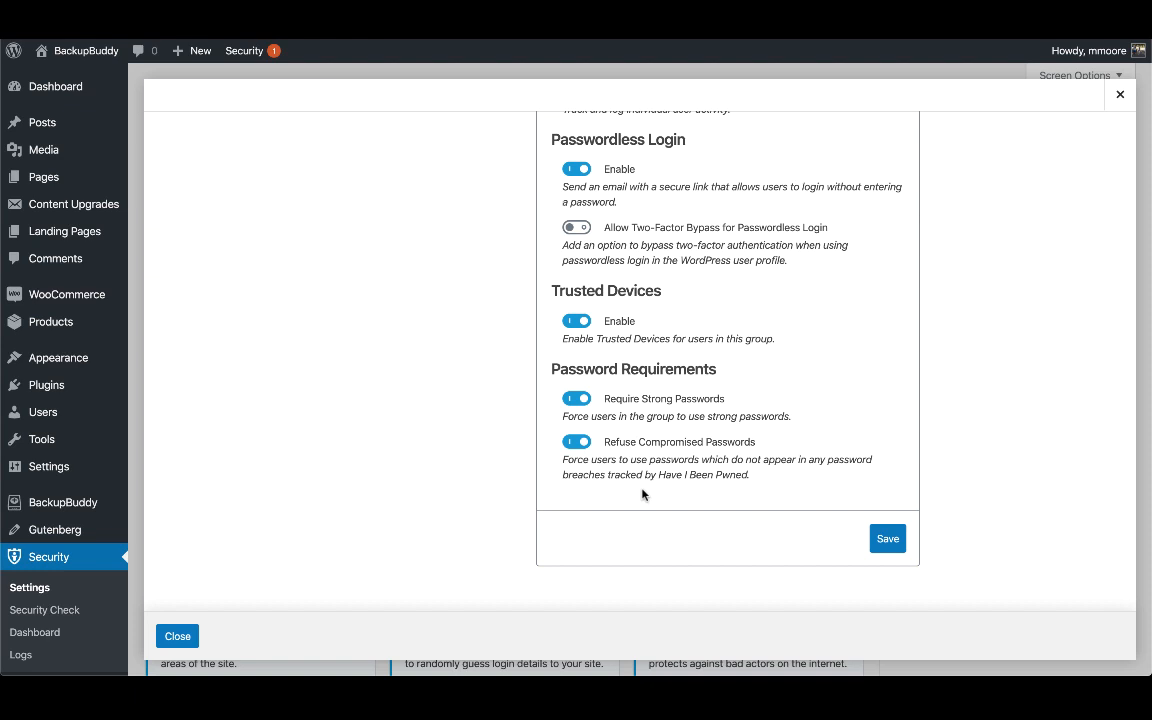
click(886, 547)
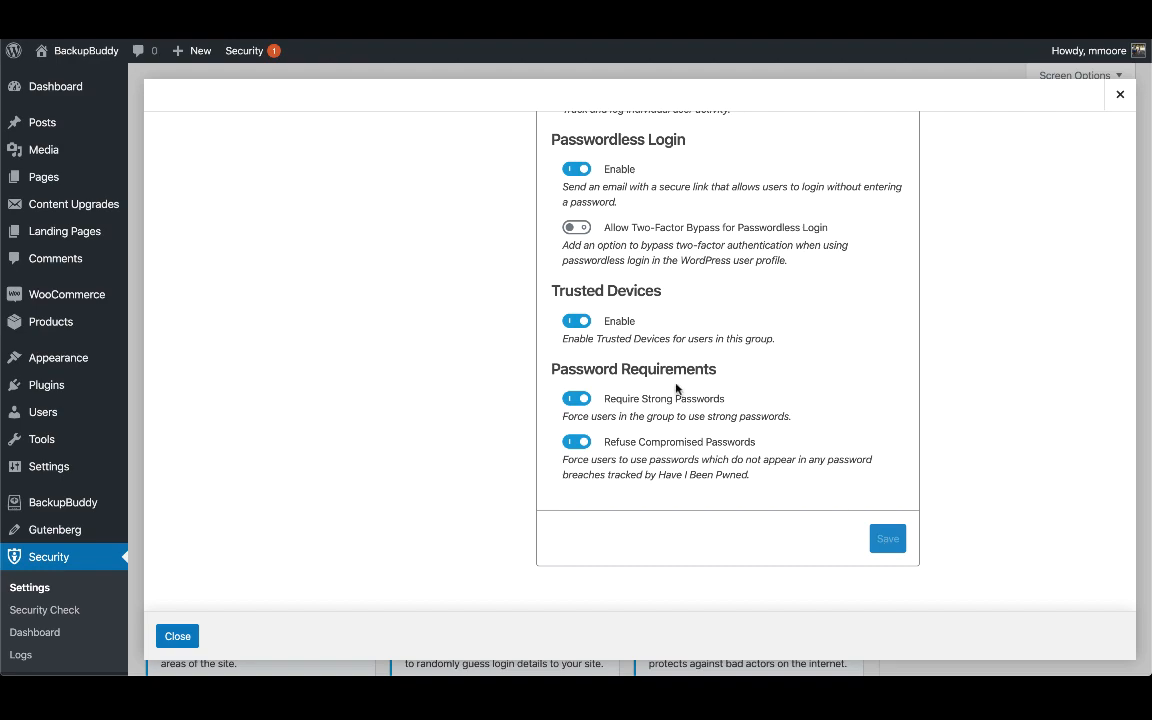
scroll(676, 389, up, 8)
scroll(676, 389, up, 2)
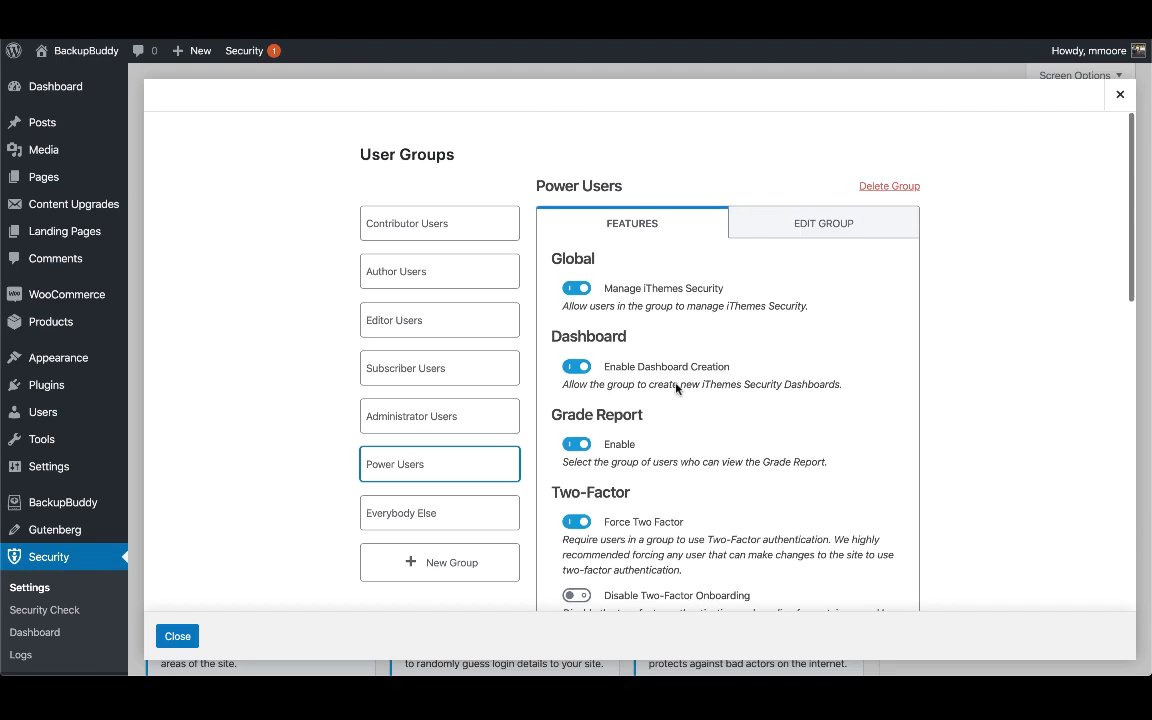
click(178, 637)
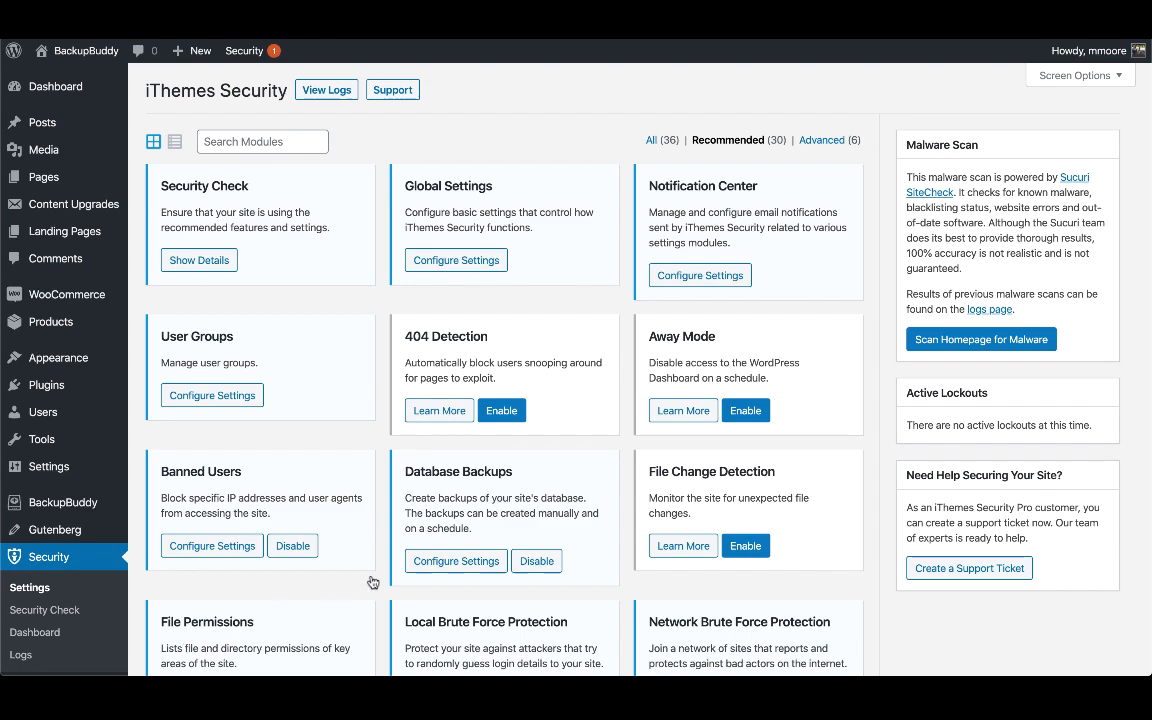
Step: Exclude Administrator Users from the Strong Passwords user groups in the Password Requirements module and save the settings
scroll(500, 510, down, 3)
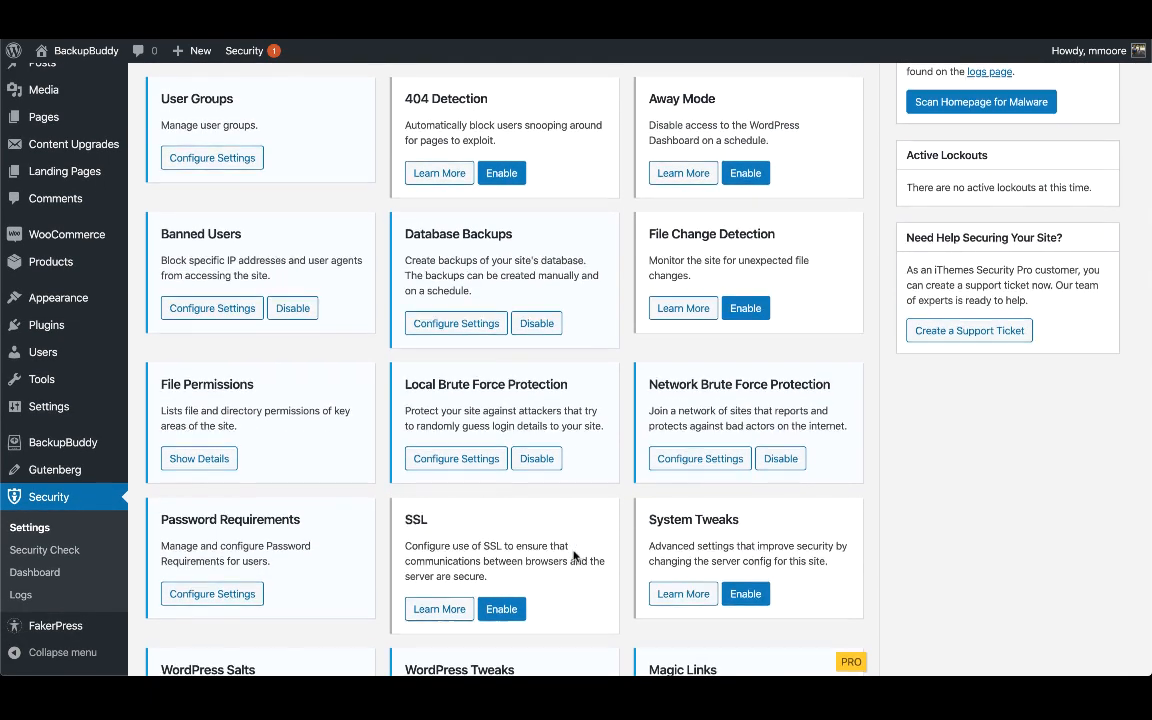
scroll(573, 556, down, 4)
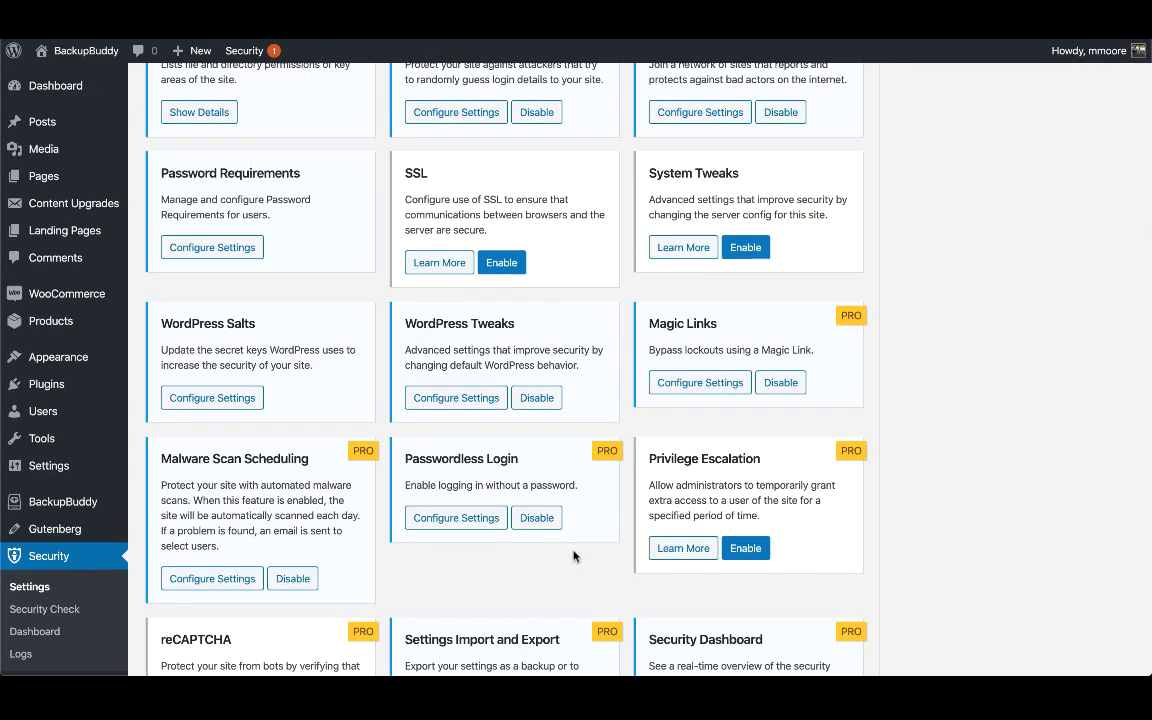
click(214, 243)
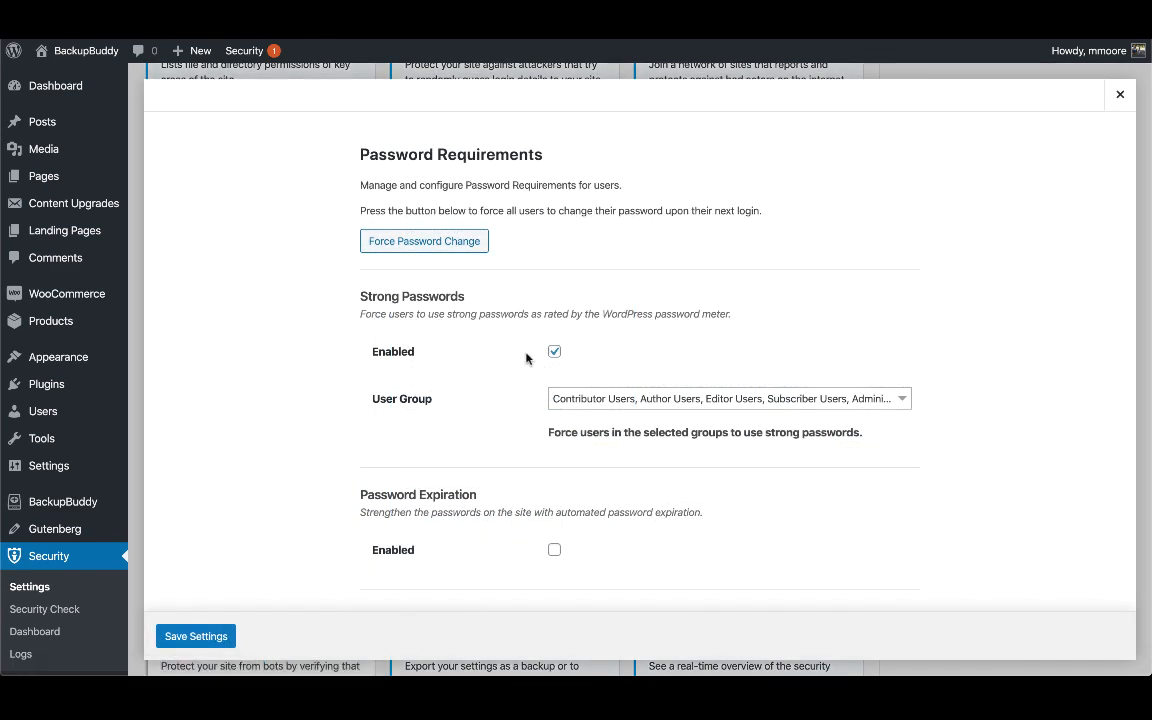
click(655, 399)
scroll(645, 495, down, 3)
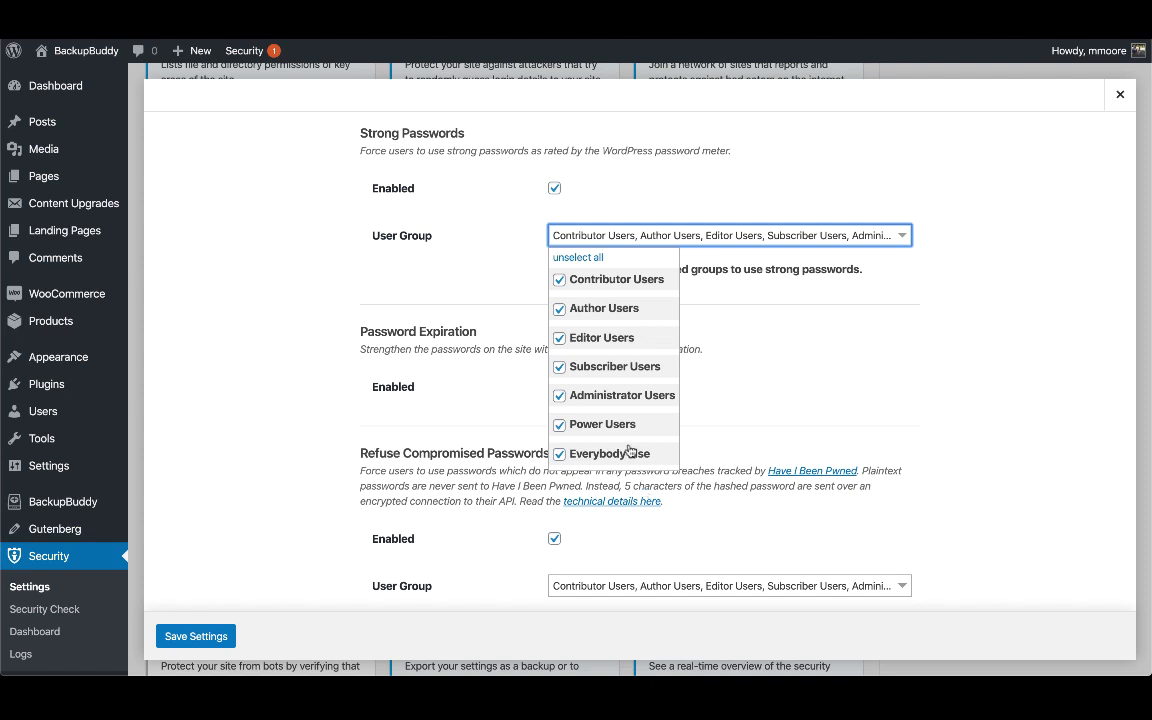
click(562, 396)
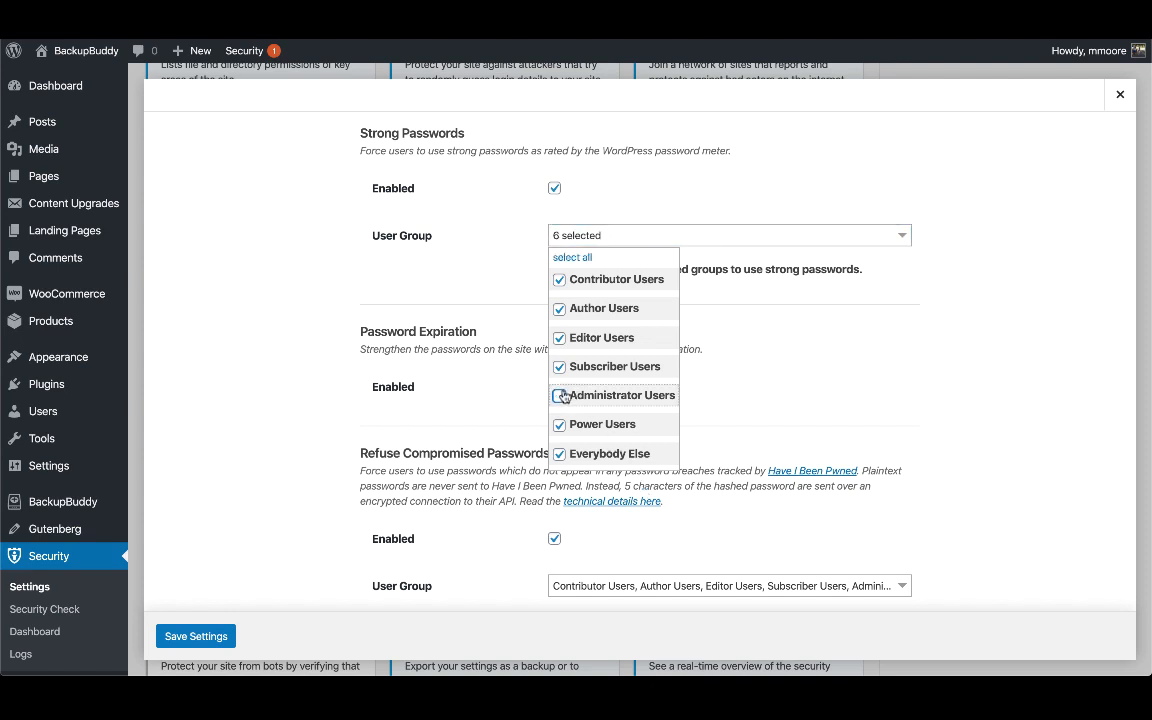
click(515, 406)
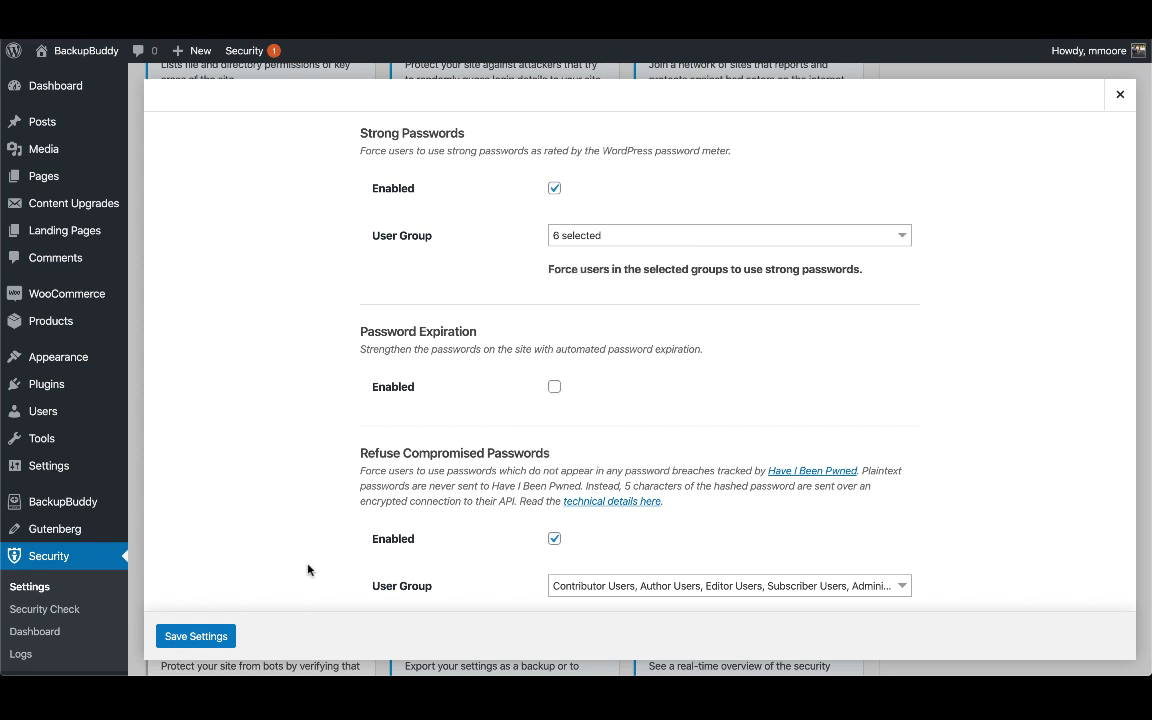
click(206, 646)
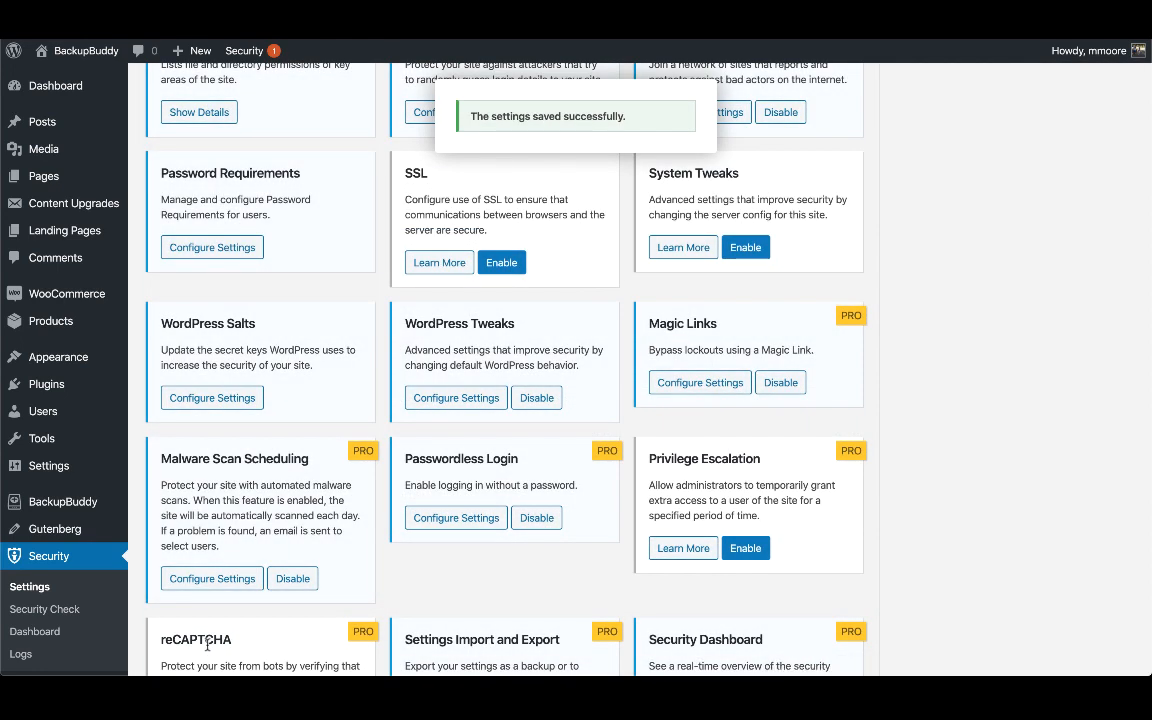
Step: Create a user group named Customers that includes all Subscriber Capabilities roles, Subscriber and Customer
scroll(463, 530, up, 6)
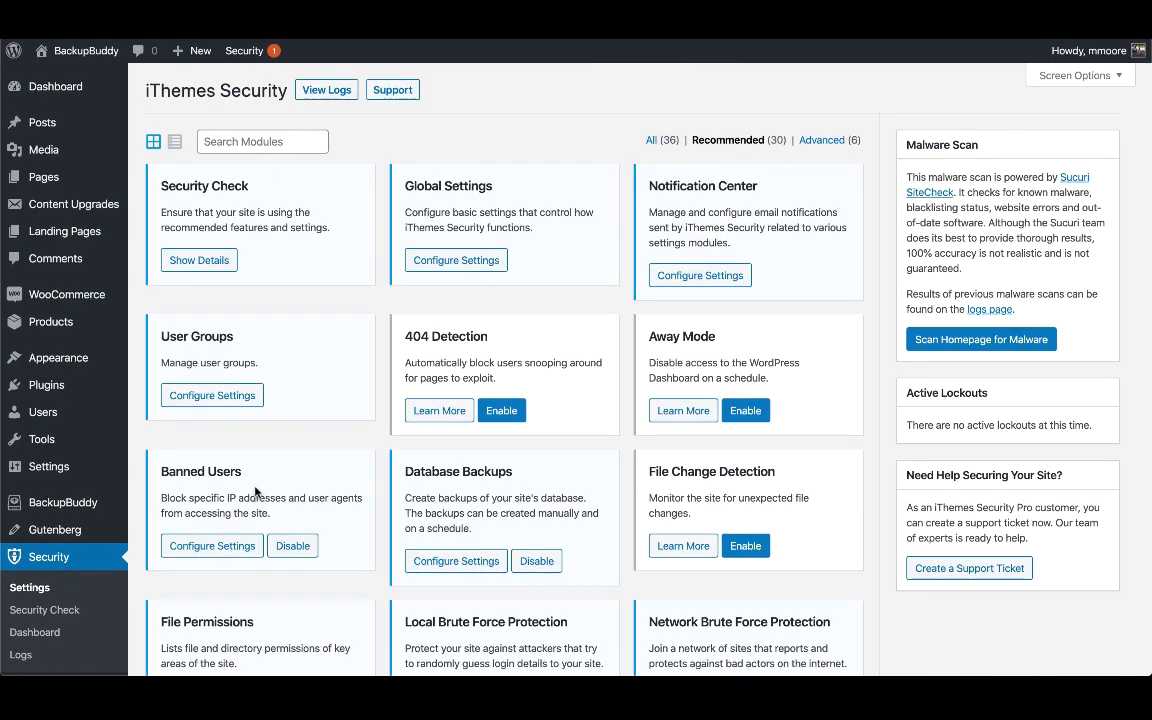
click(200, 401)
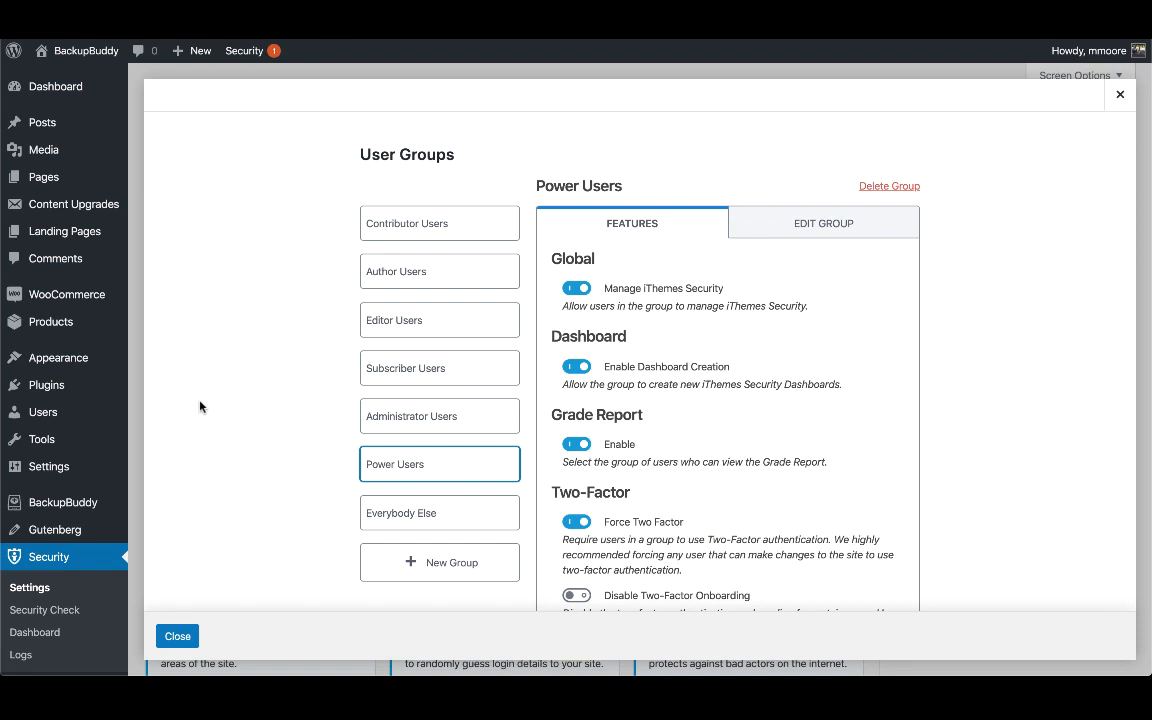
click(447, 561)
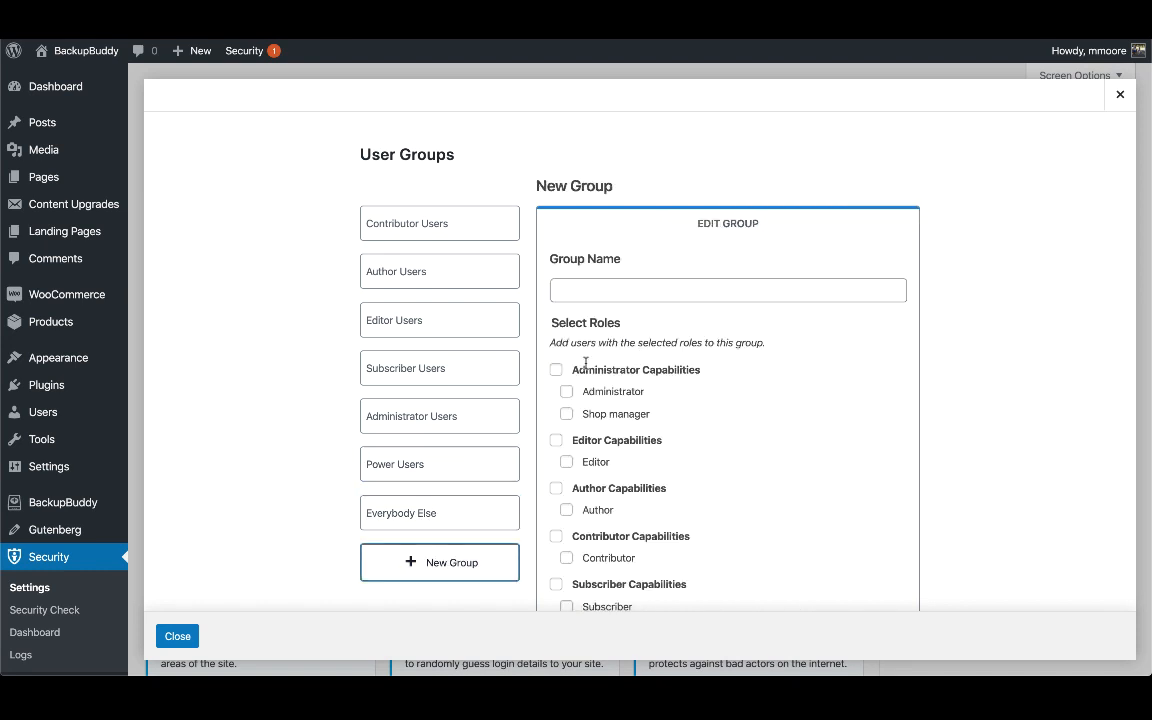
click(600, 295)
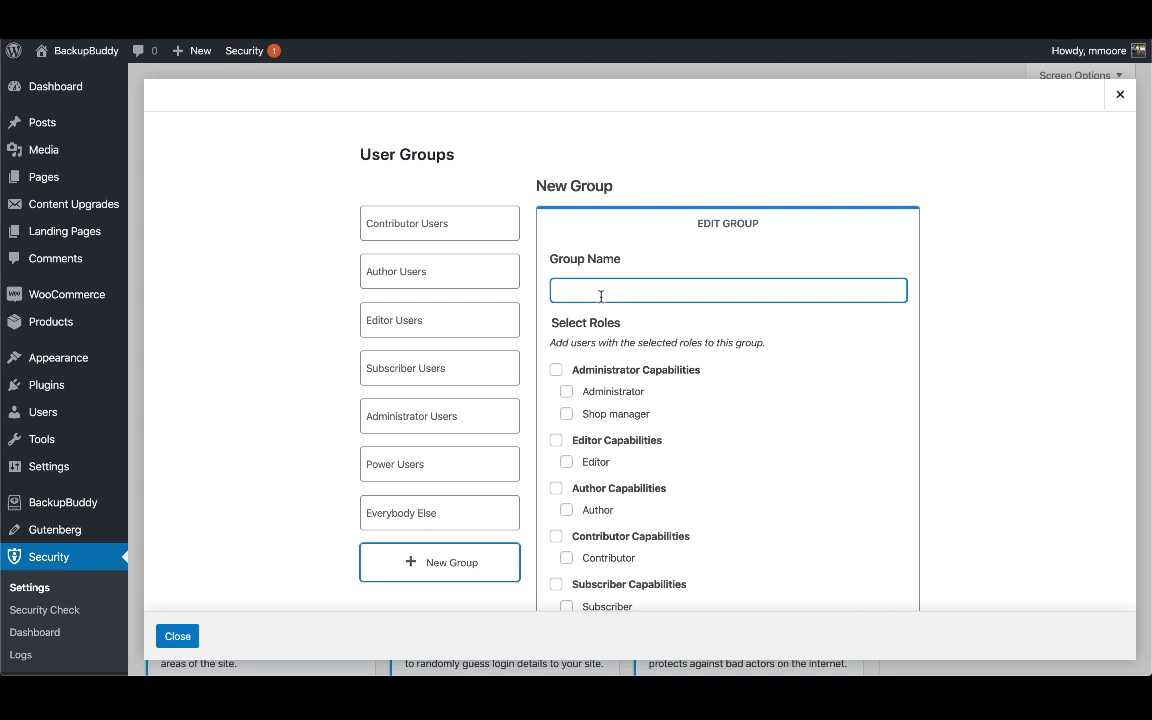
text(CUstomers)
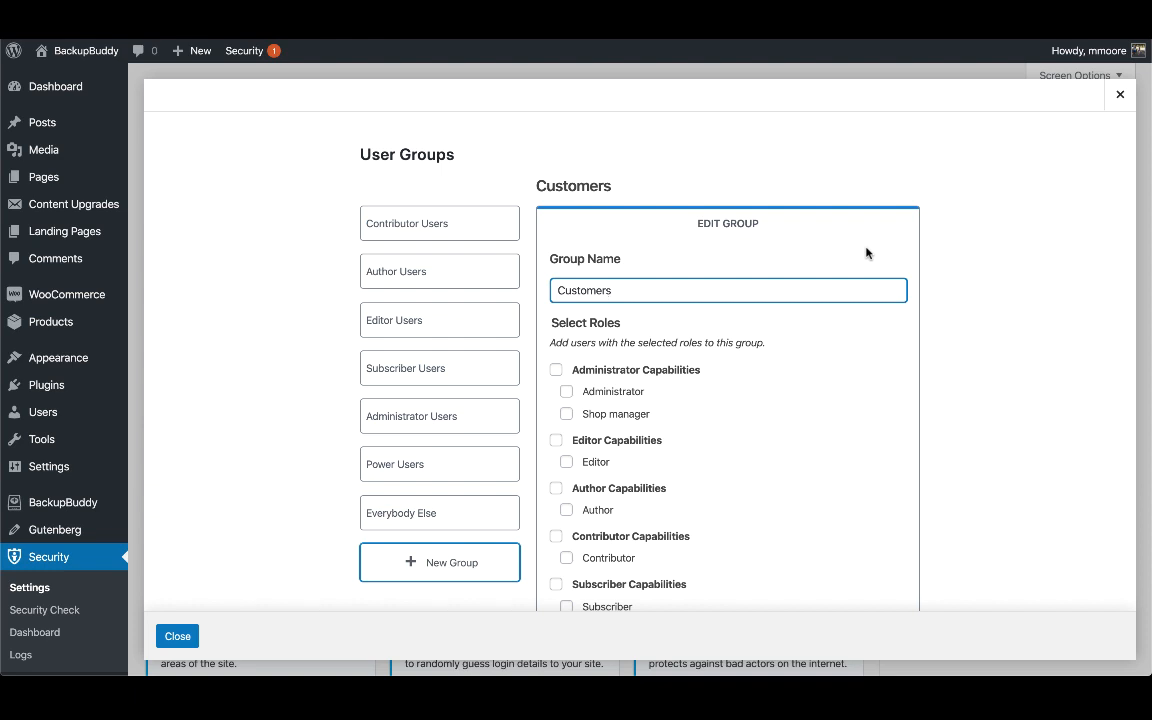
scroll(869, 327, down, 3)
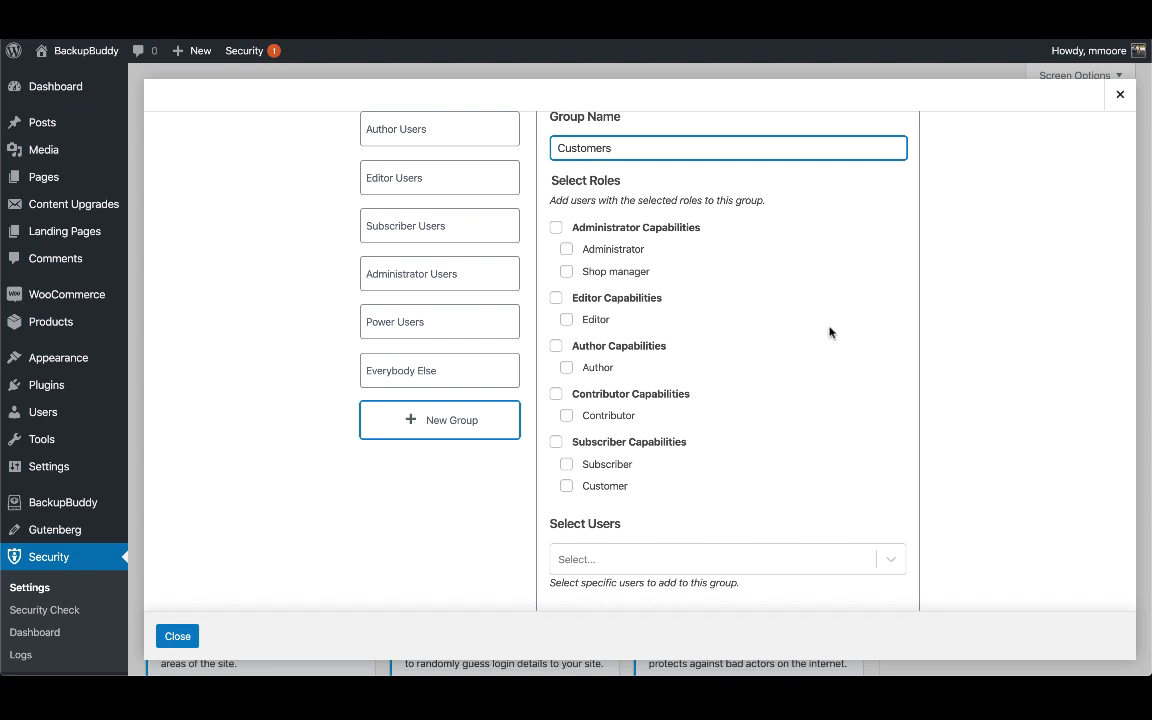
click(556, 443)
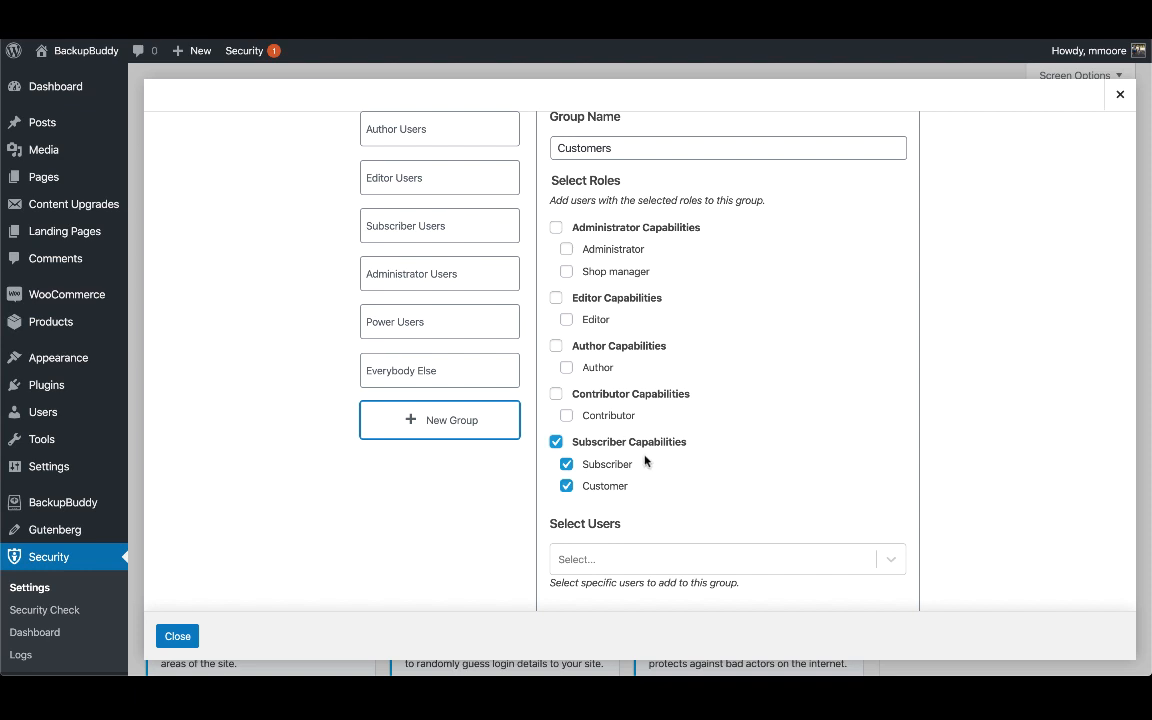
scroll(600, 485, down, 2)
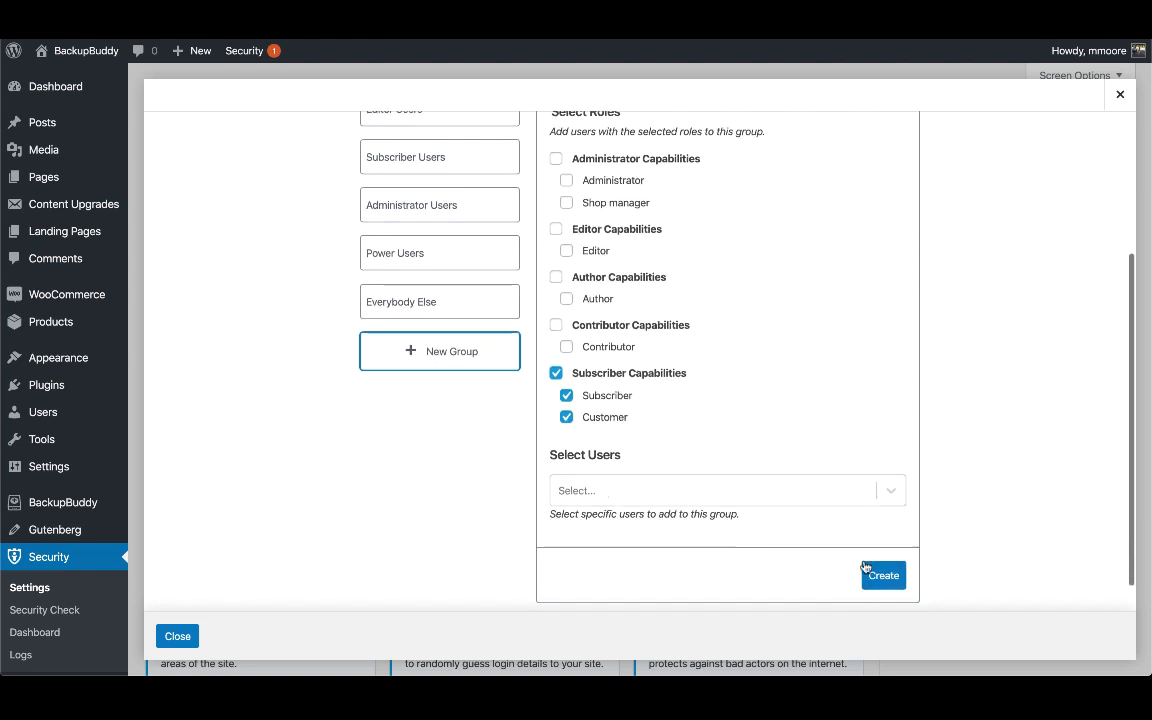
click(870, 570)
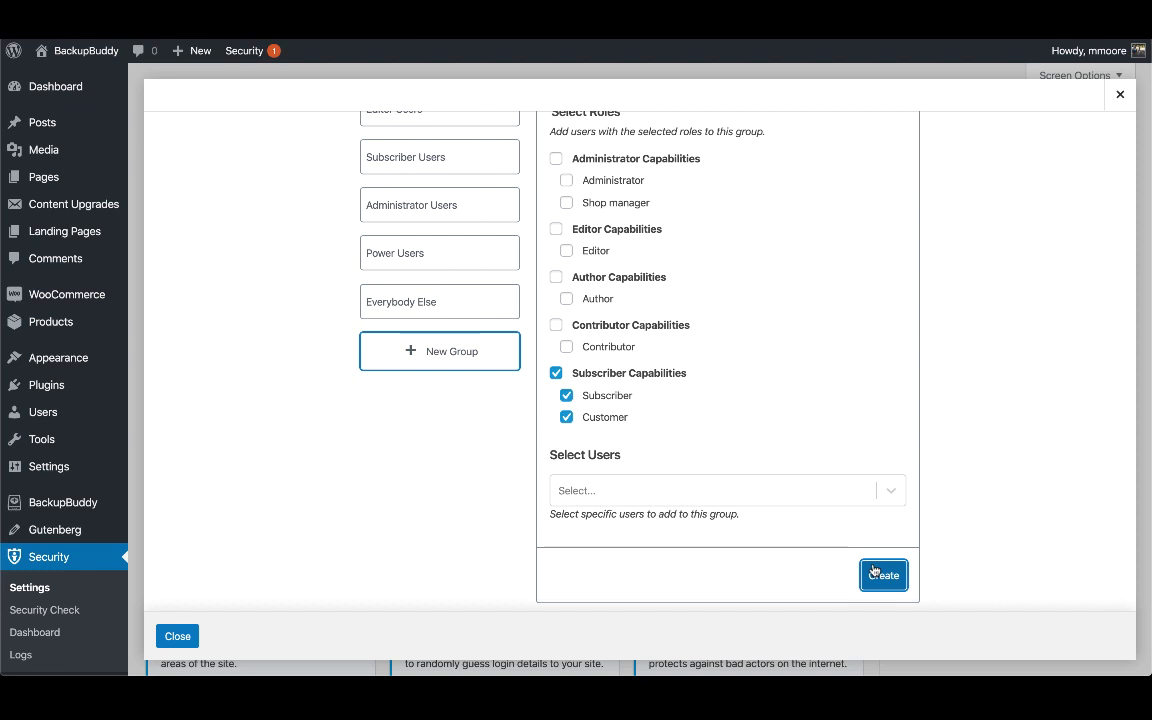
Step: Enable Allow Remembering Device in the Two-Factor features of the Customers group
scroll(755, 260, up, 3)
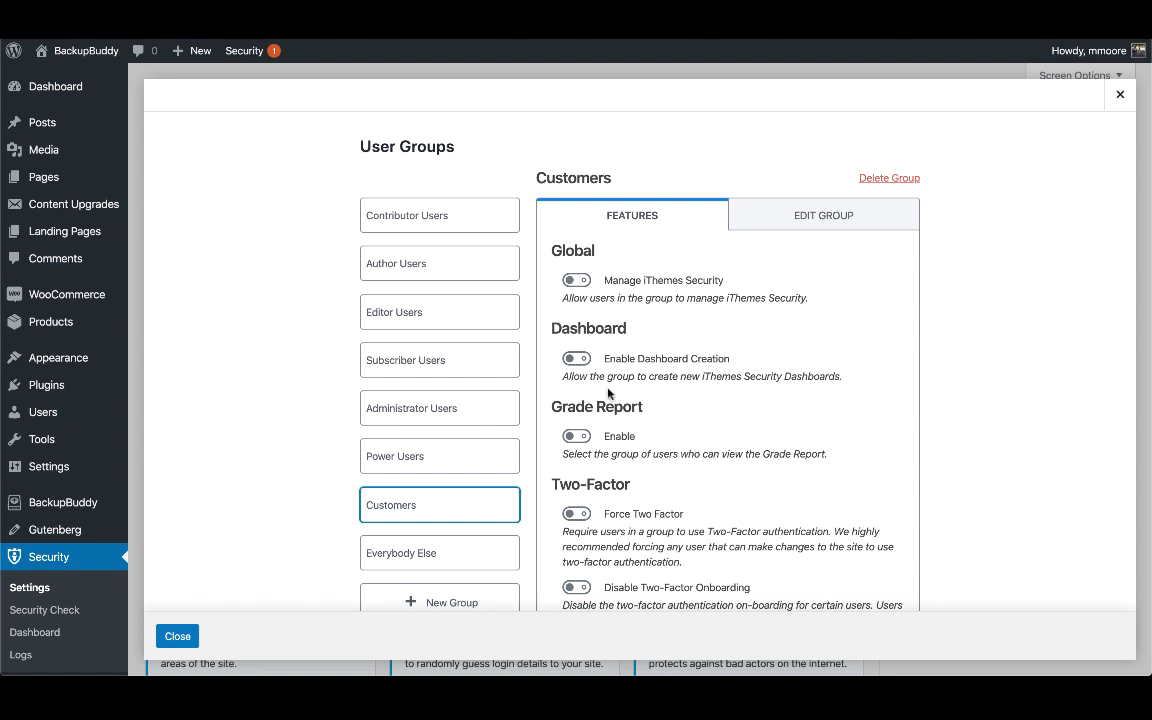
scroll(551, 356, down, 3)
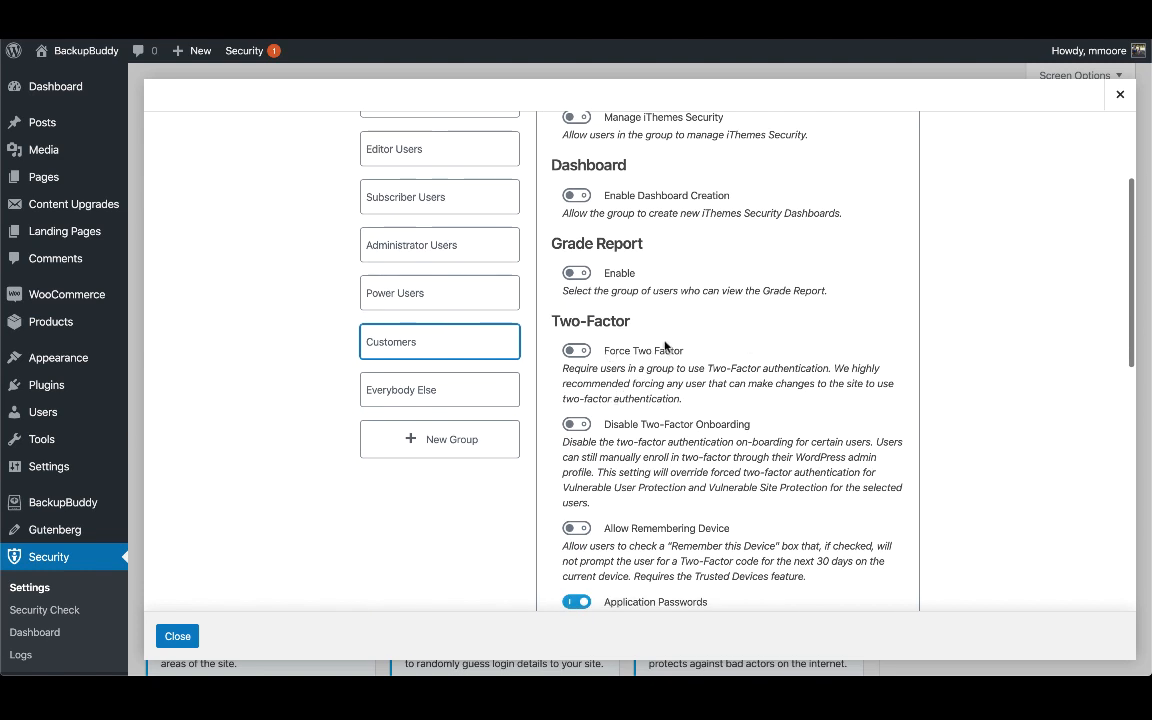
scroll(664, 345, down, 4)
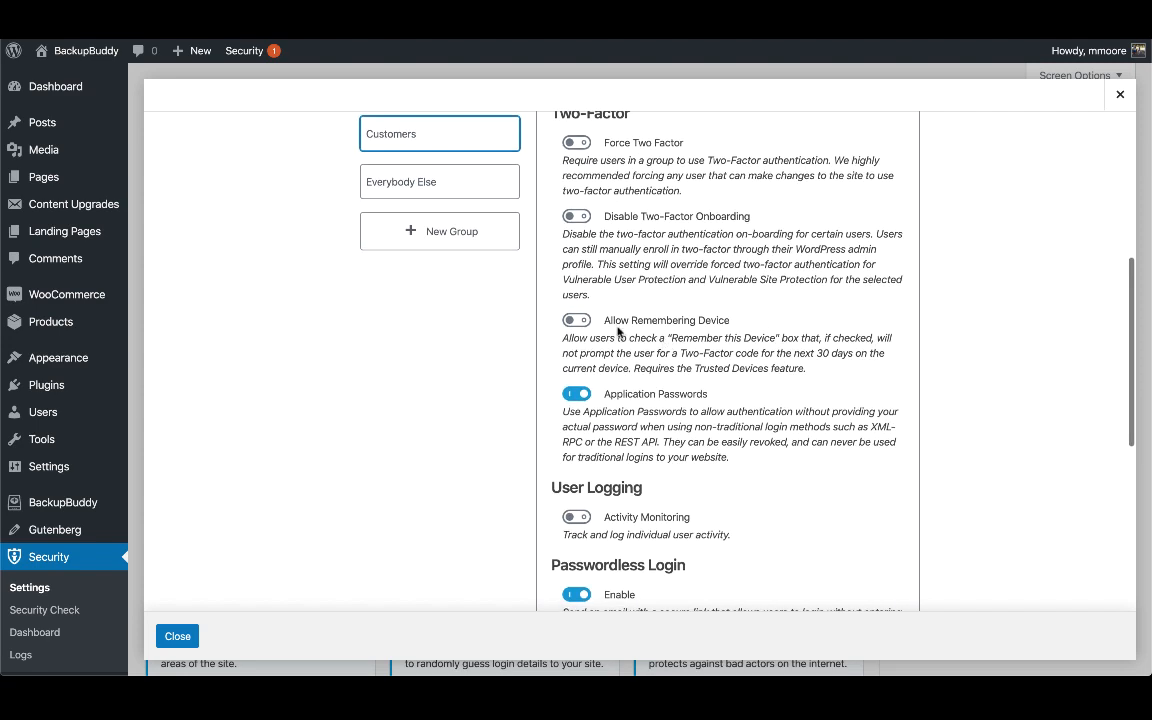
click(584, 320)
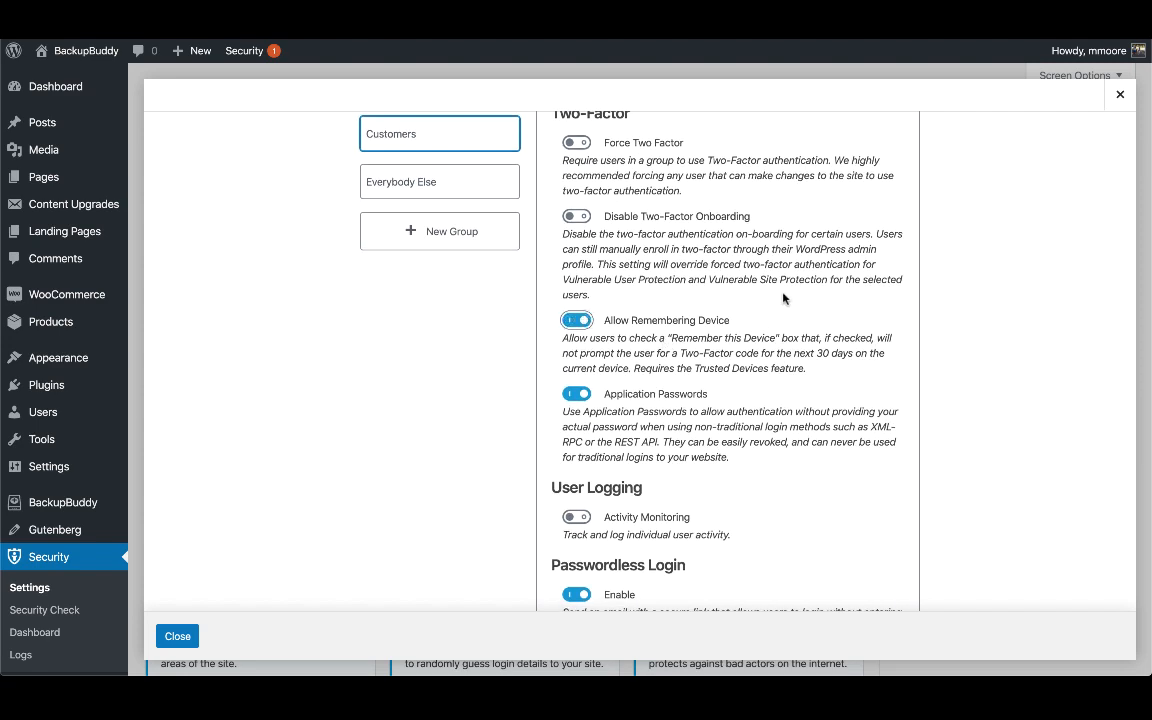
Step: Enable Allow Two-Factor Bypass for Passwordless Login and turn off Require Strong Passwords for the Customers group
scroll(784, 298, down, 5)
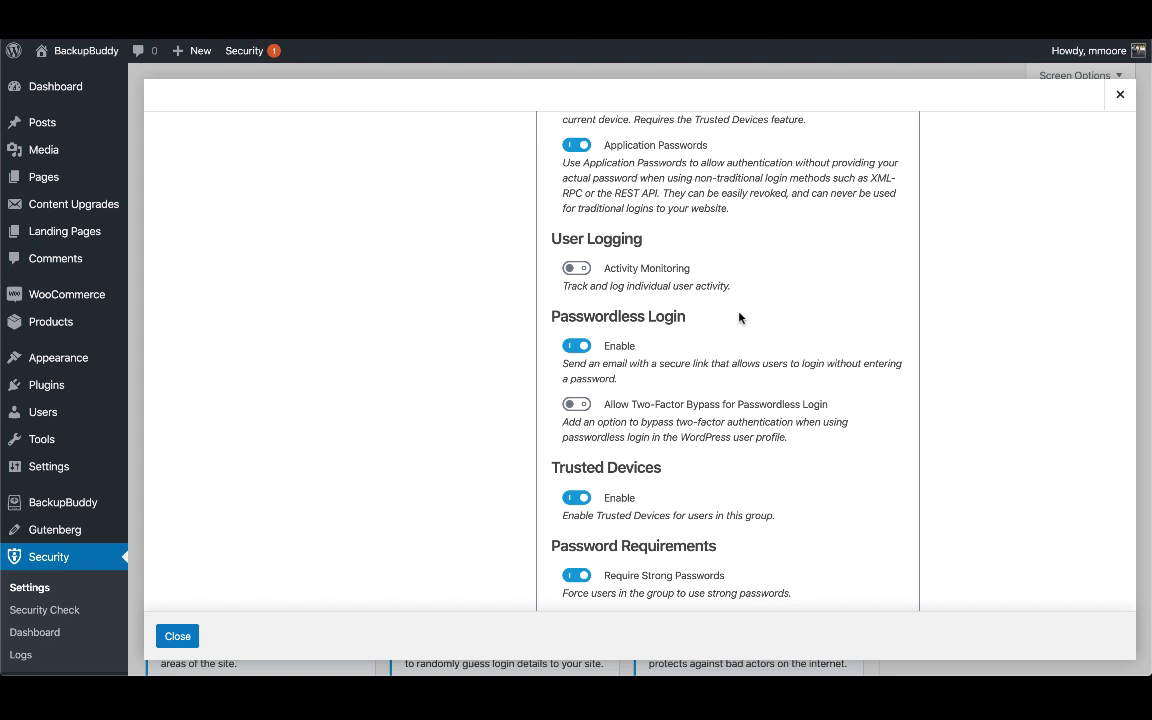
click(570, 406)
scroll(761, 438, down, 3)
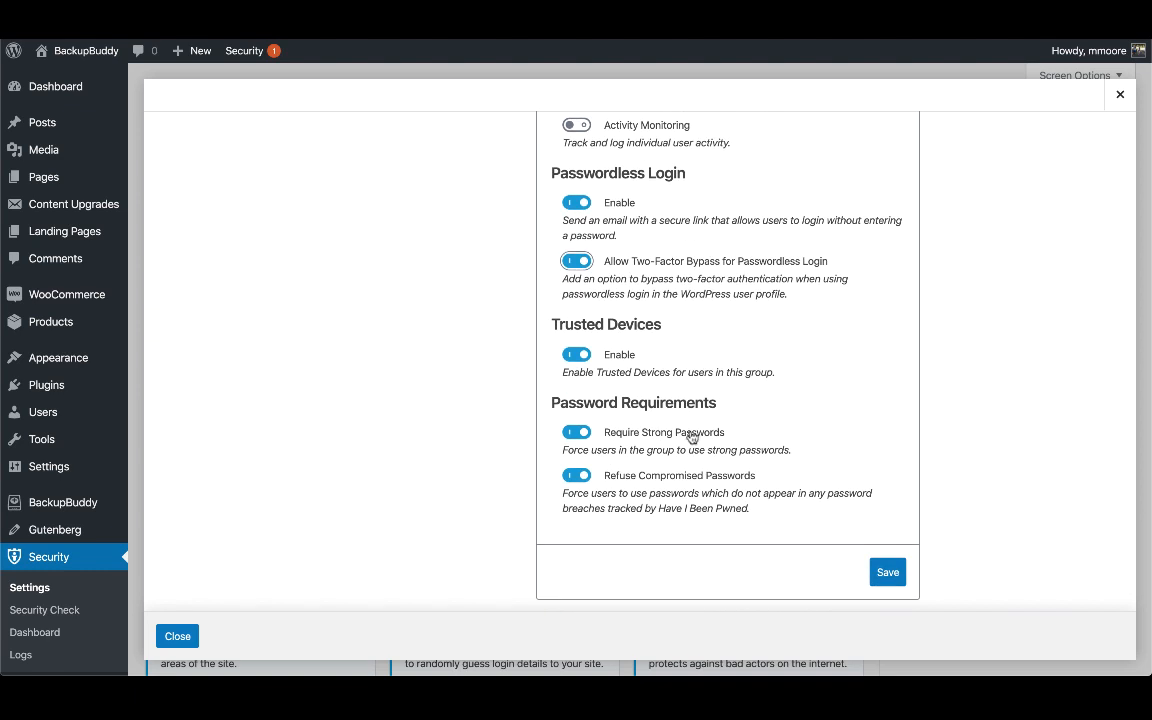
click(636, 436)
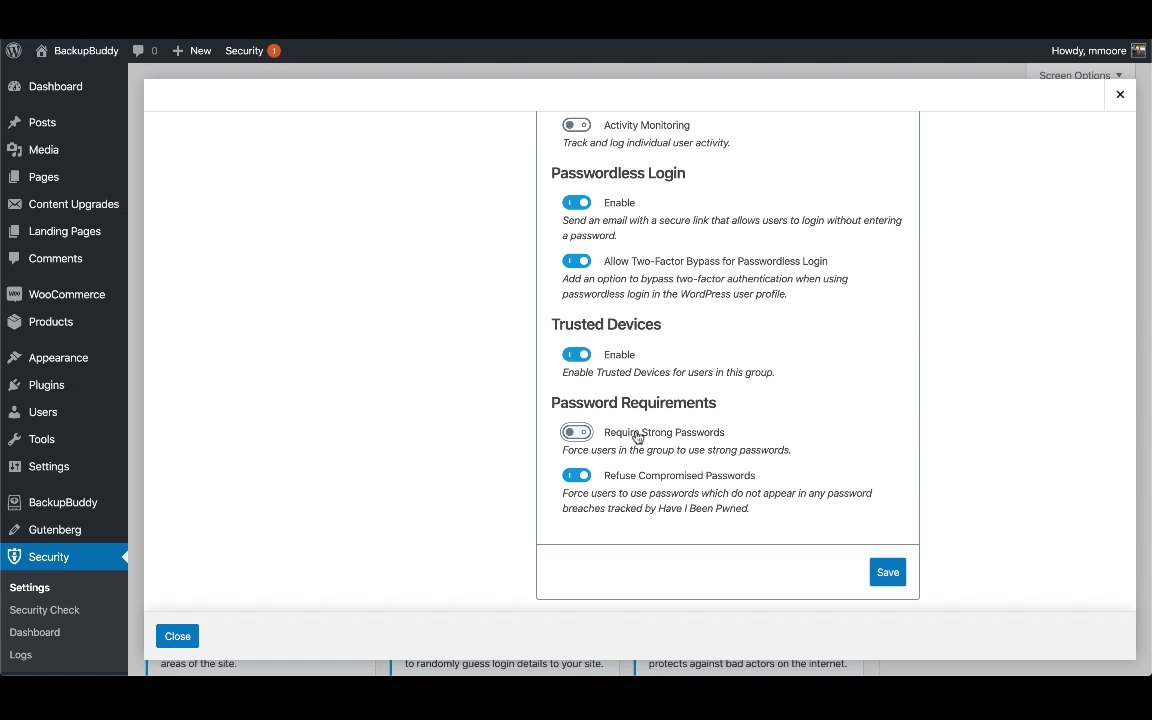